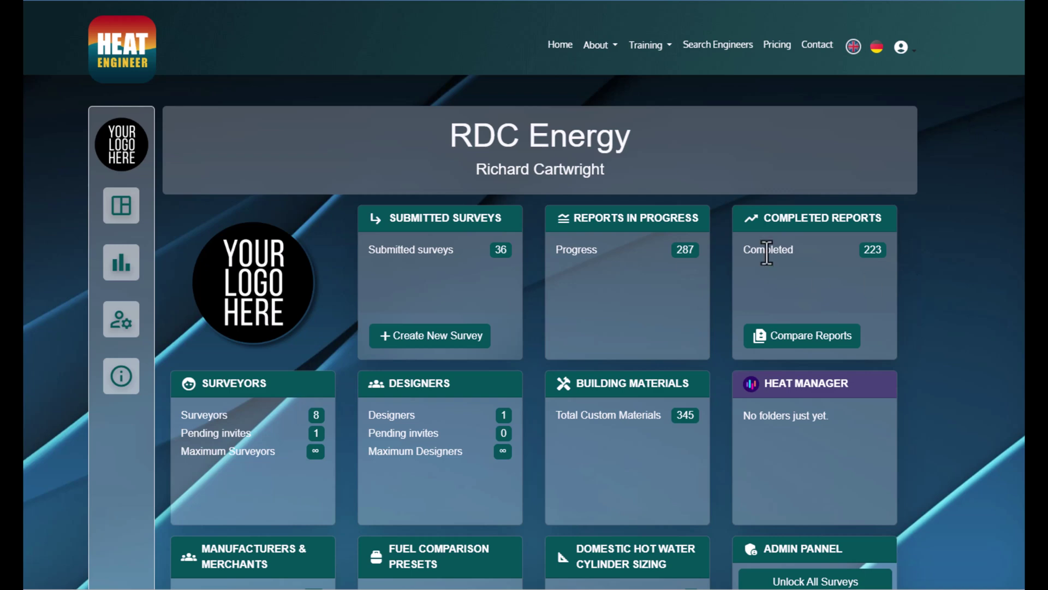
left_click(787, 232)
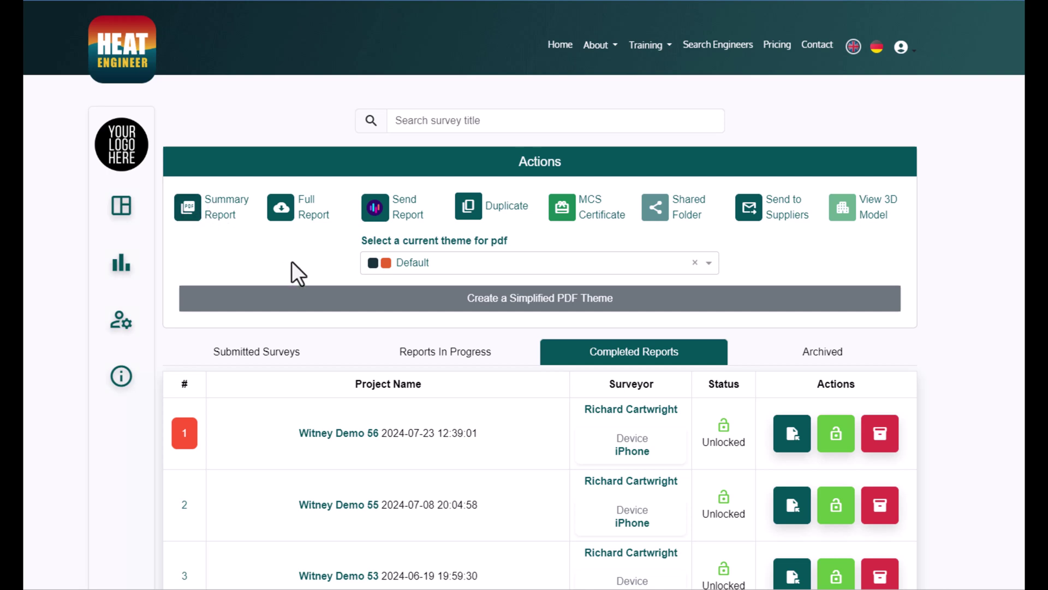
left_click(447, 261)
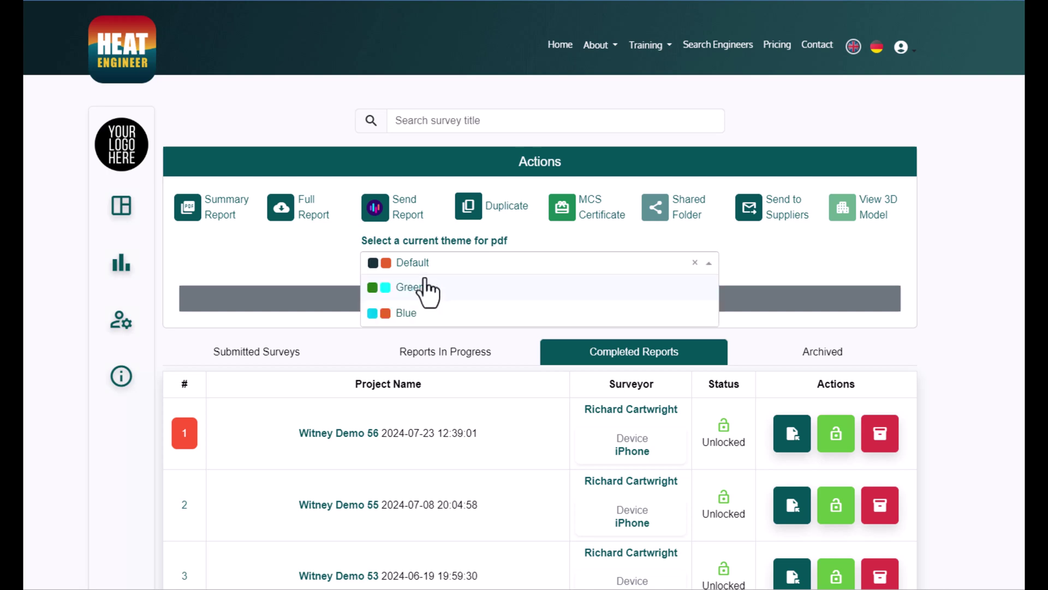
left_click(337, 263)
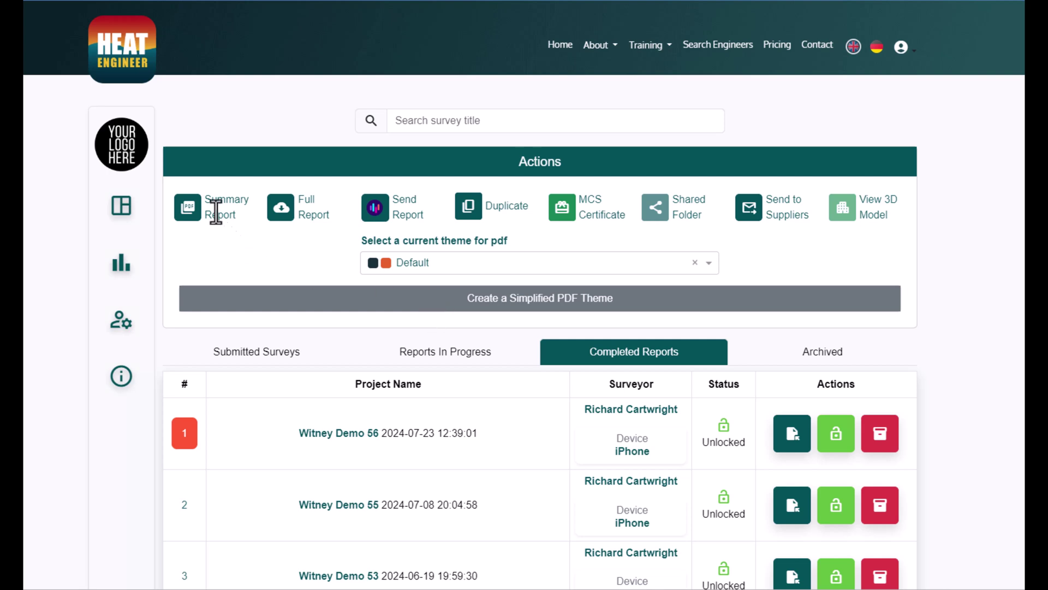
Start a new simplified PDF theme named Demo 2 with a pale grey base colour.
left_click(496, 302)
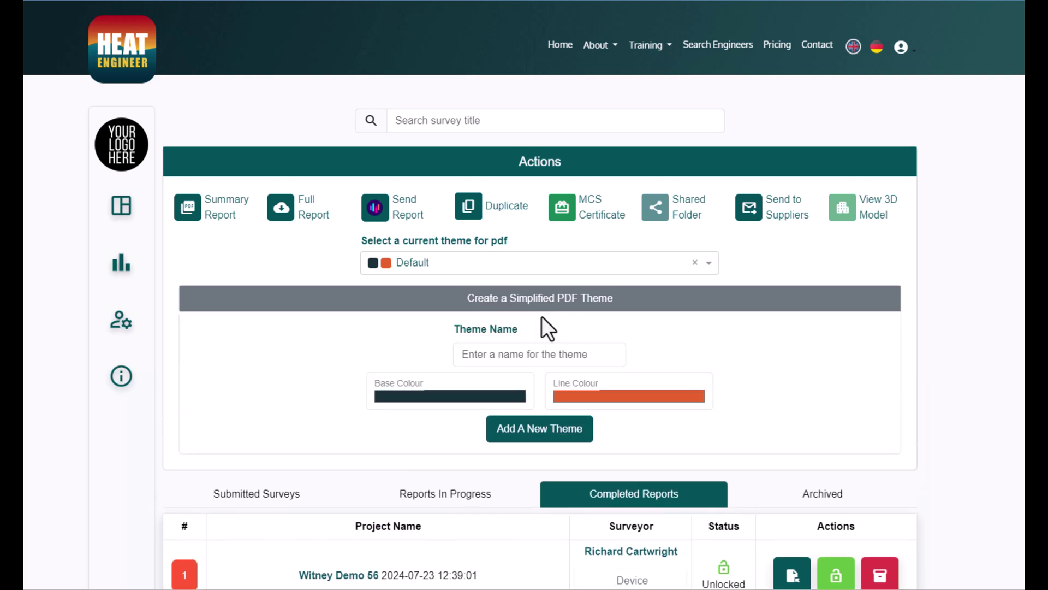
left_click(517, 355)
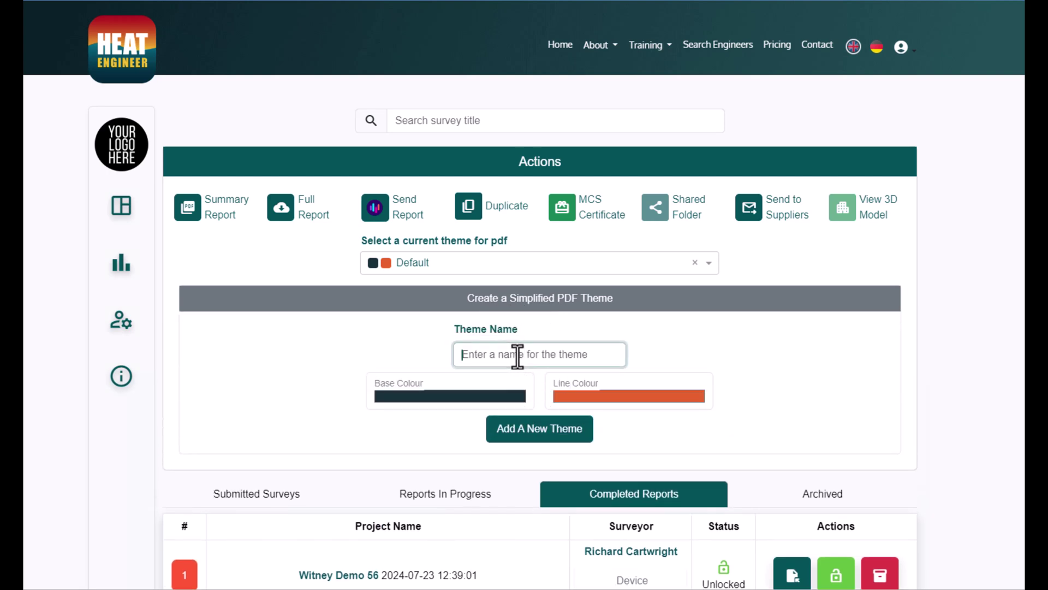
type("De")
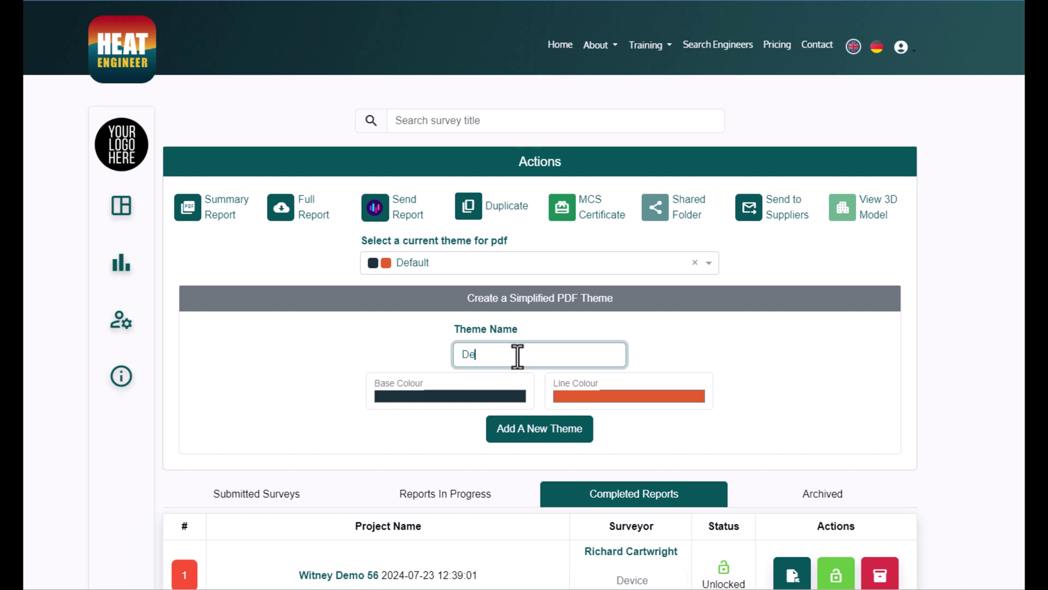
type("mo 2")
left_click(497, 395)
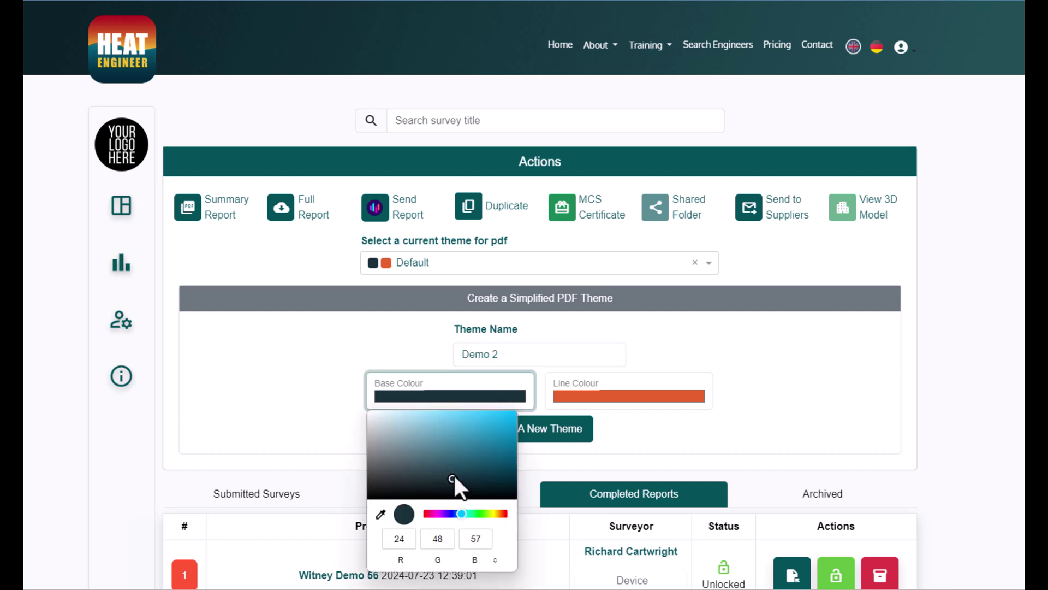
left_click_drag(454, 475, 373, 424)
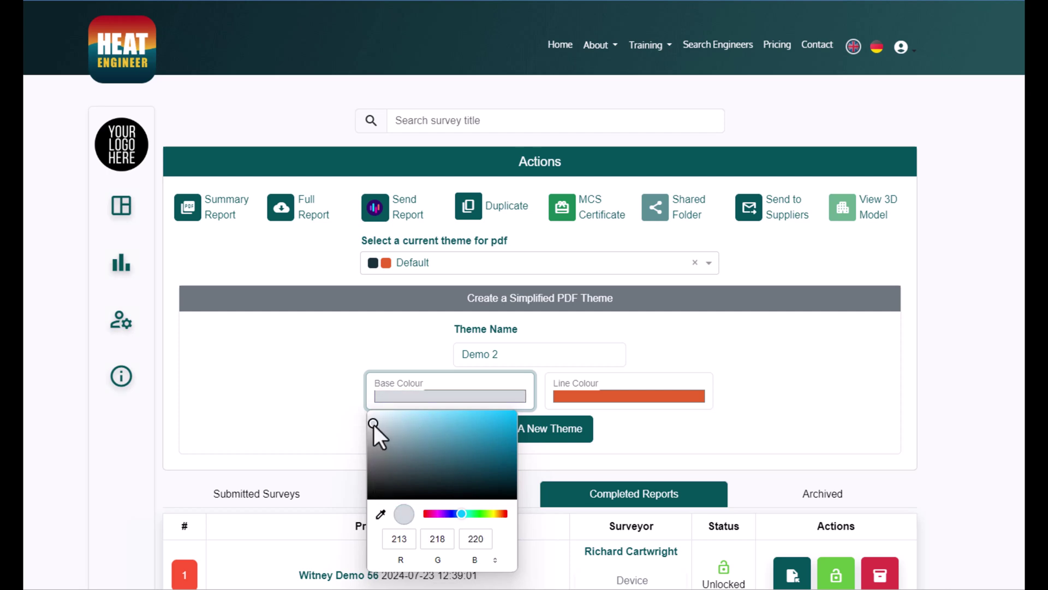
Set the Demo 2 line colour to green and add the theme.
left_click(591, 405)
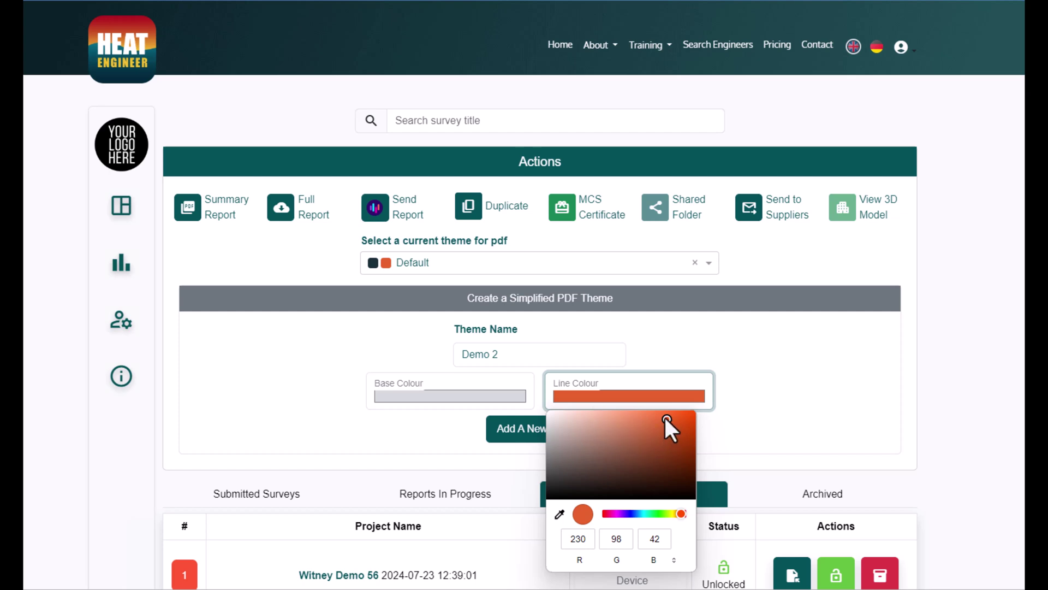
left_click_drag(666, 419, 621, 440)
left_click_drag(680, 513, 661, 515)
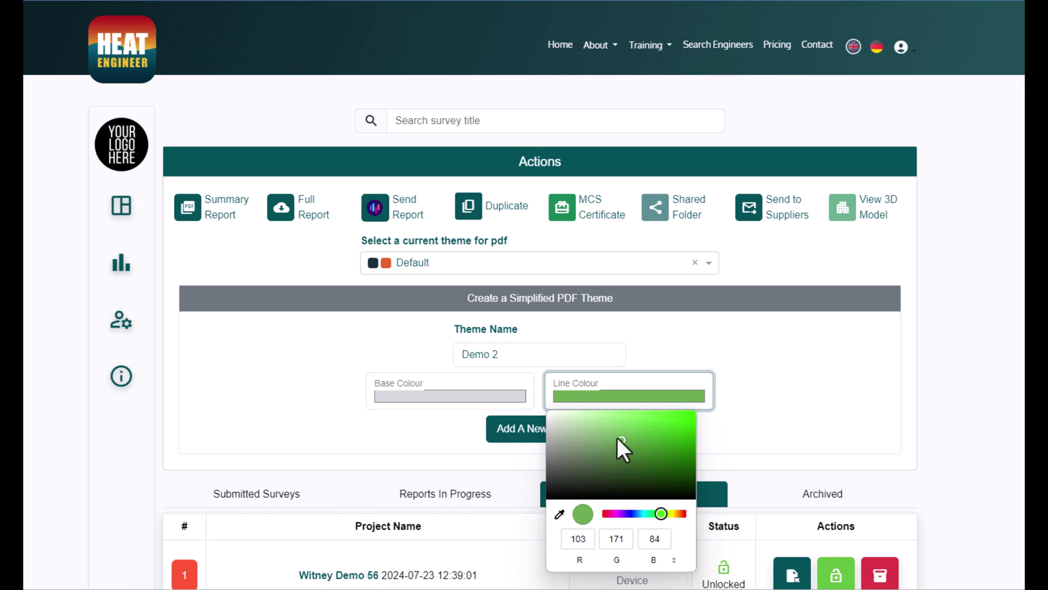
left_click(761, 398)
left_click(529, 431)
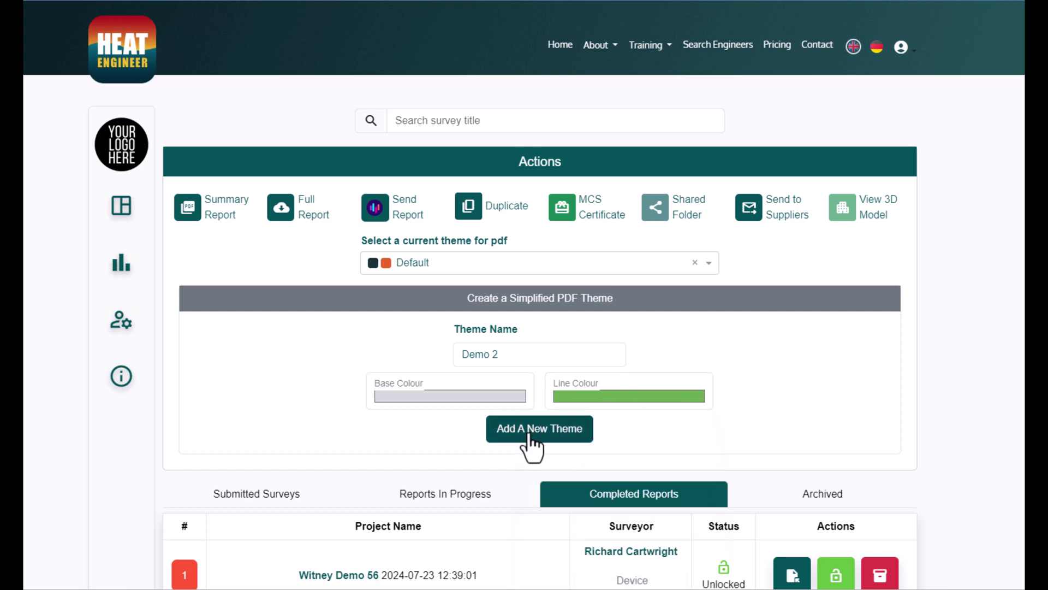
Collapse the theme form and confirm Demo 2 stays the selected PDF theme.
left_click(495, 309)
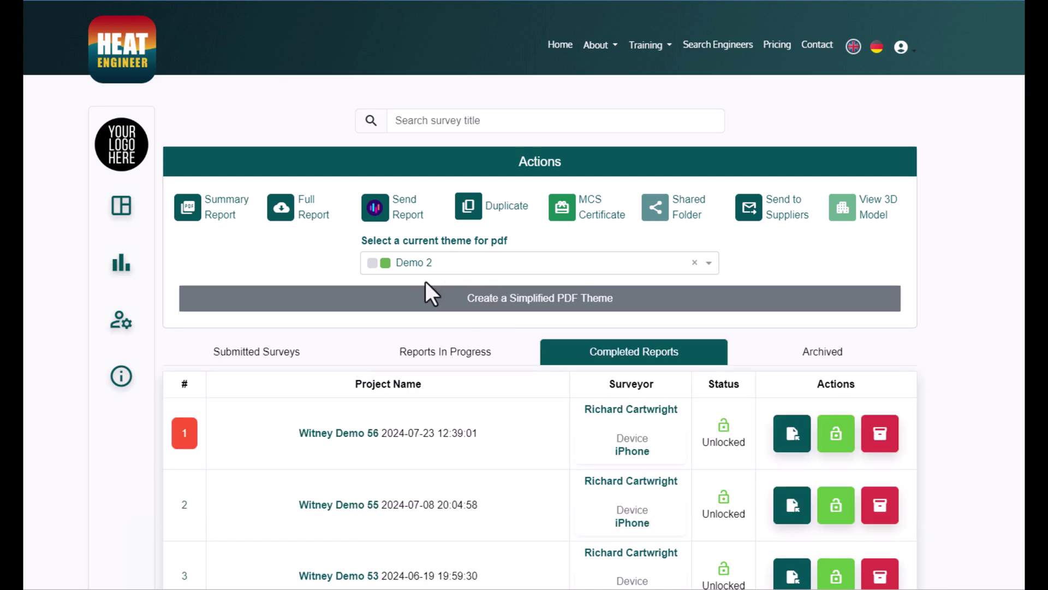
left_click(461, 267)
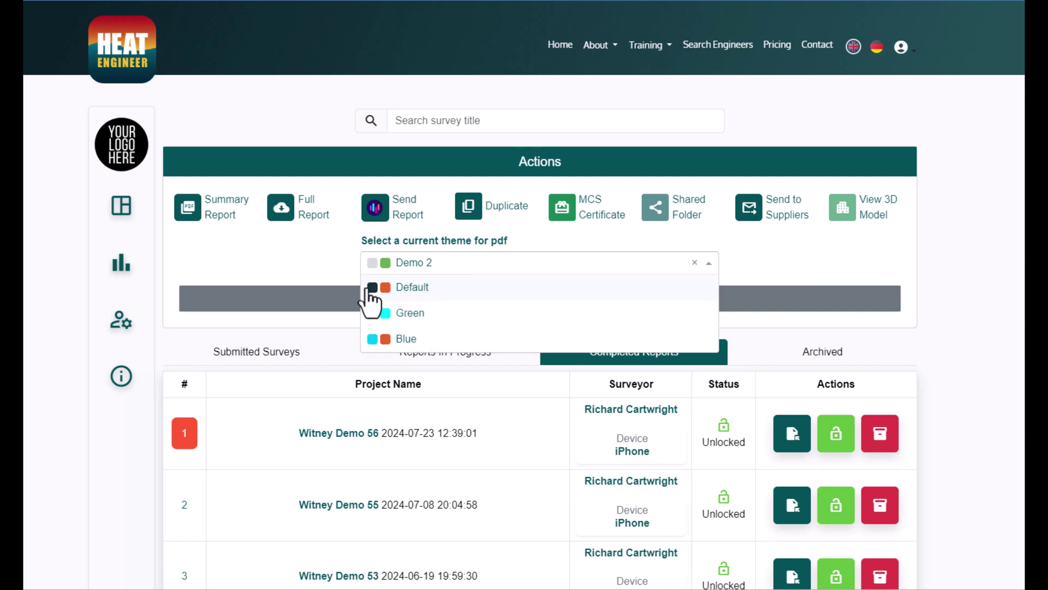
left_click(335, 256)
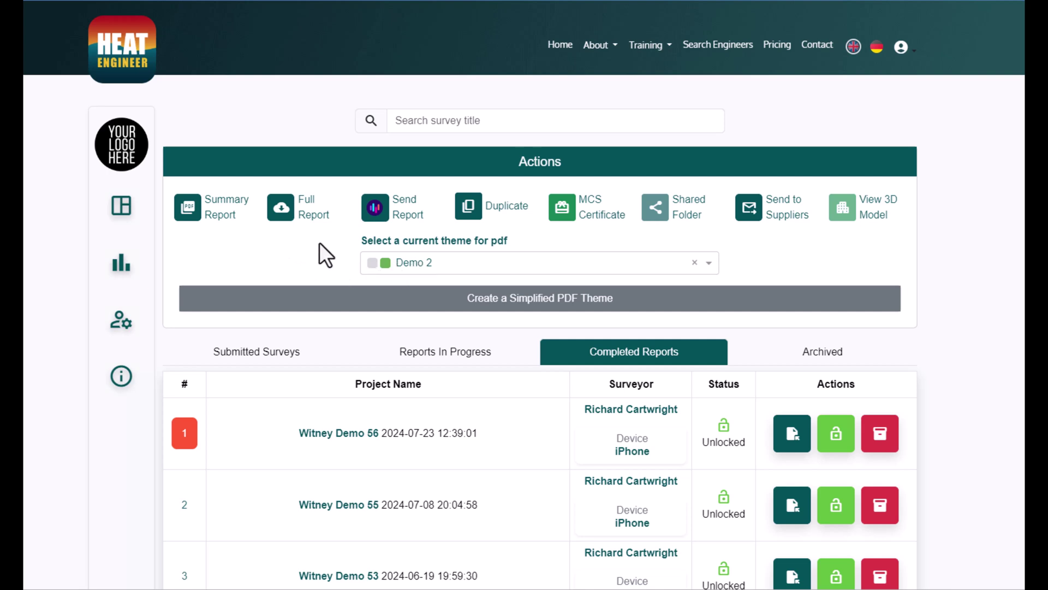
Generate the Witney Demo 56 summary report and open Witney Demo 56 (3).pdf.
scroll(299, 367, "down", 2)
scroll(265, 270, "up", 2)
scroll(561, 335, "down", 1)
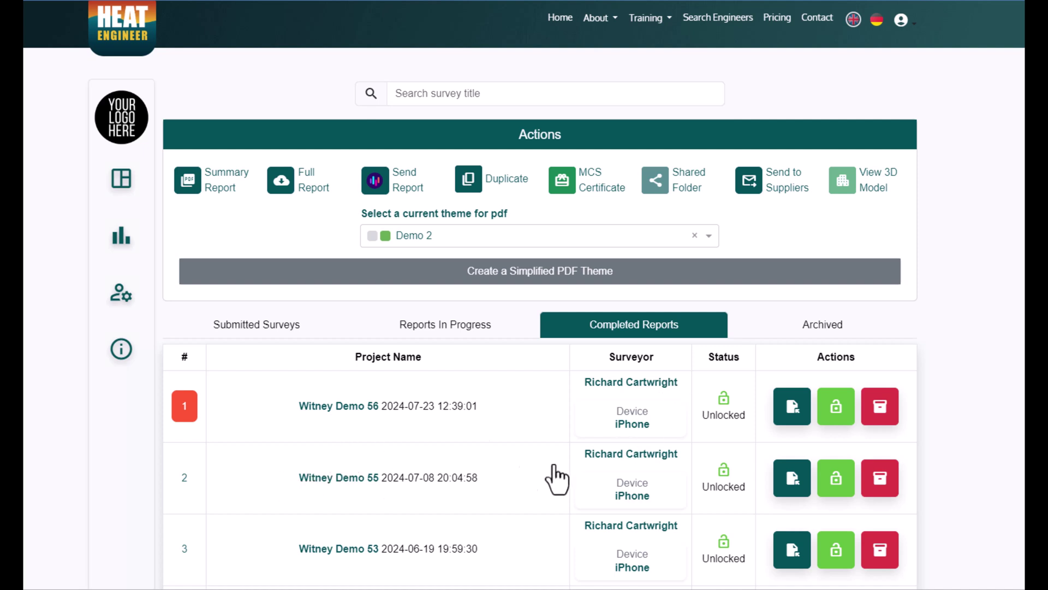
scroll(284, 535, "down", 3)
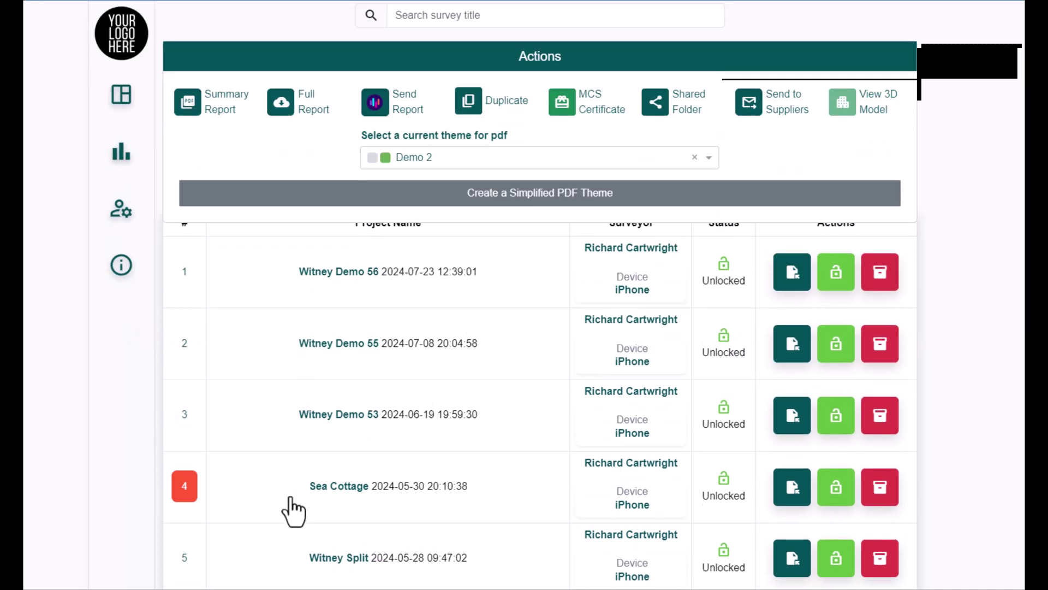
scroll(271, 420, "up", 3)
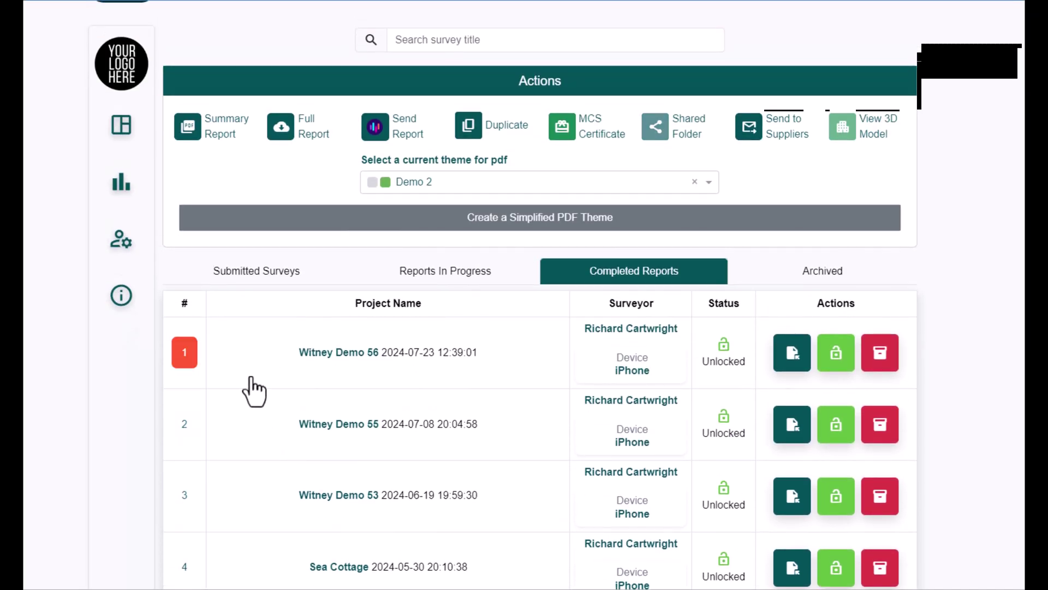
scroll(252, 389, "up", 3)
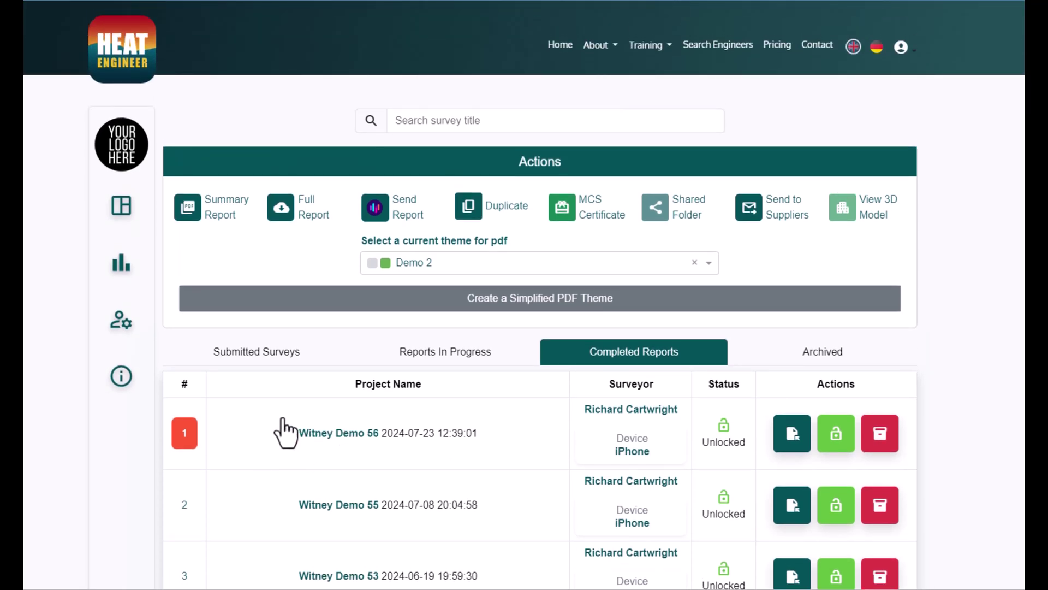
left_click(190, 214)
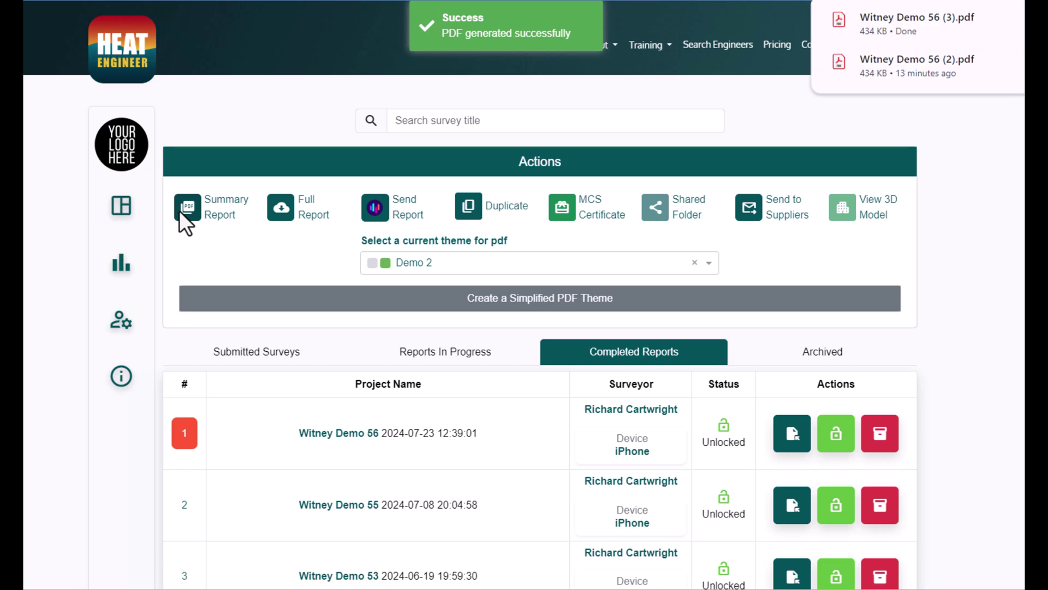
left_click(894, 30)
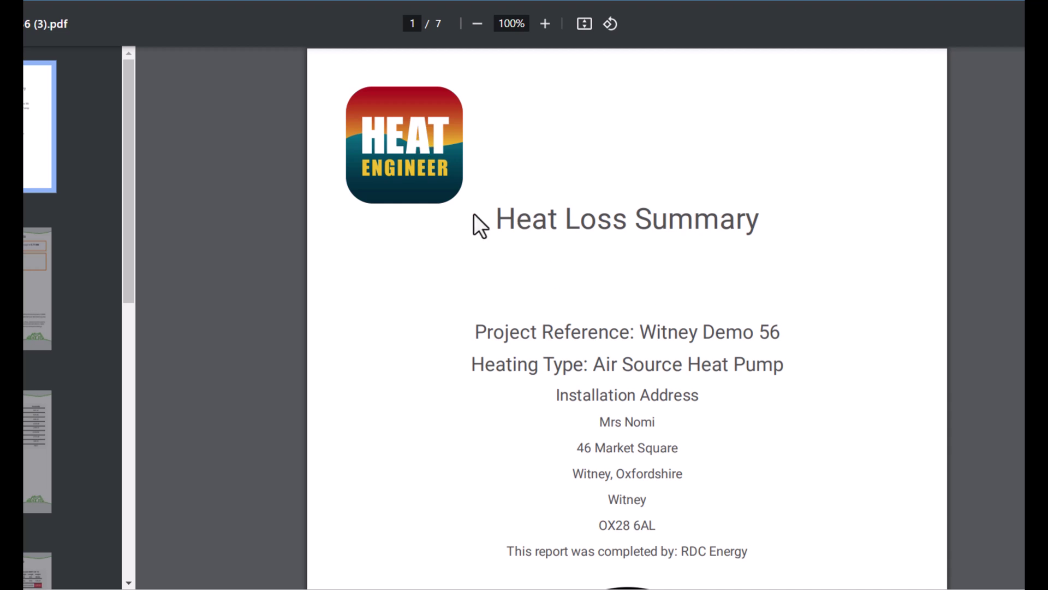
Zoom the report out to 75% and scroll to page 2's Summary of Results.
scroll(433, 273, "down", 4)
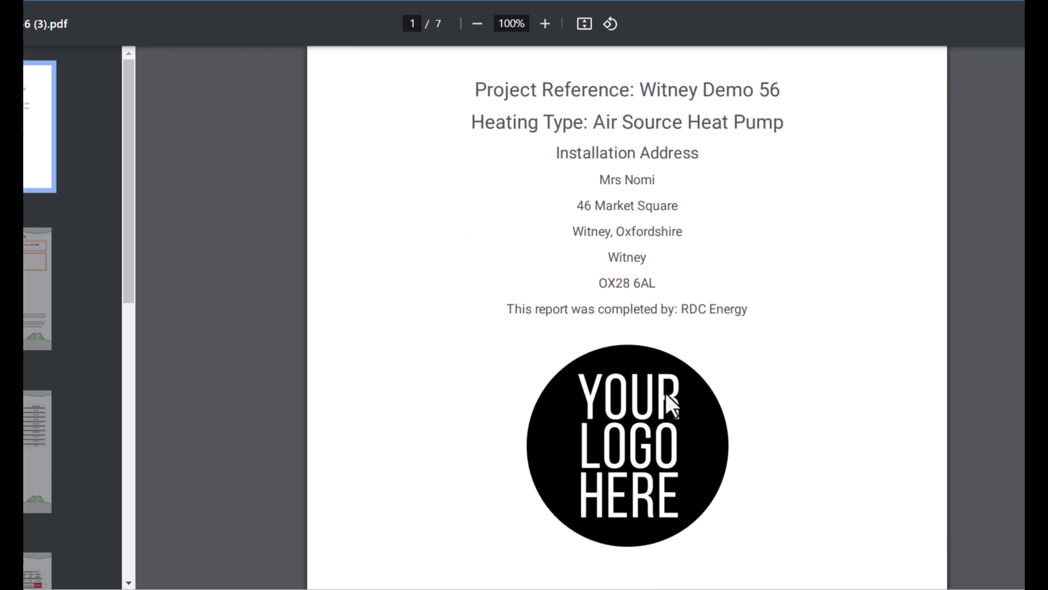
scroll(704, 417, "up", 4)
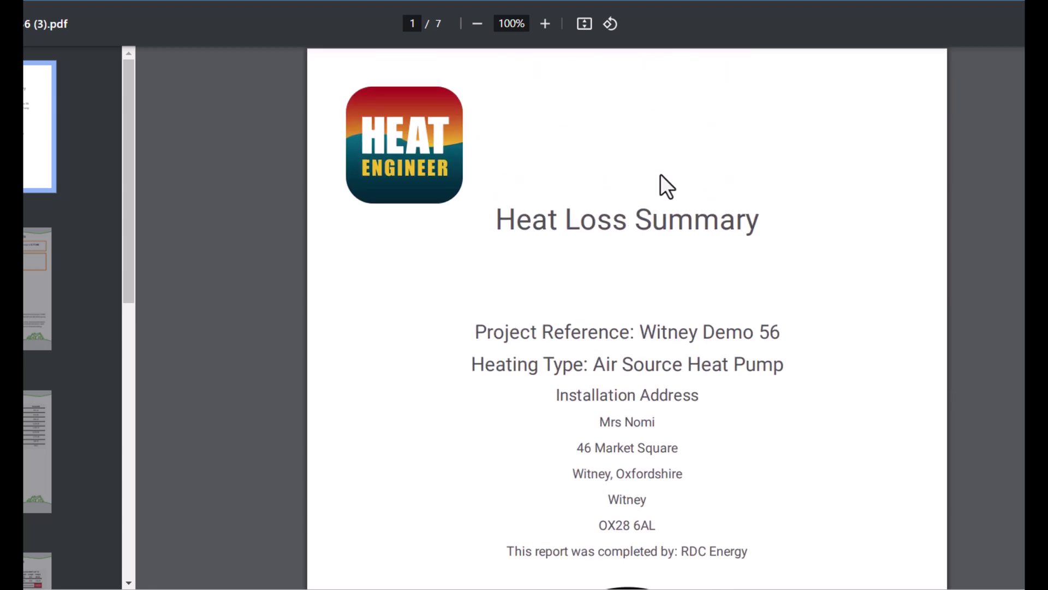
scroll(683, 259, "down", 3)
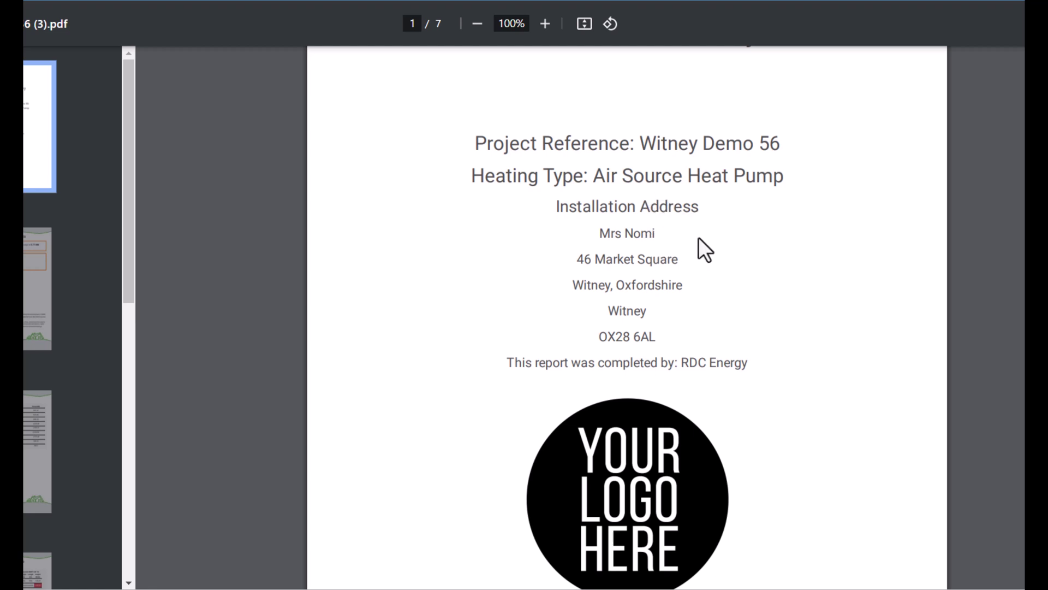
left_click(477, 24)
left_click(477, 25)
left_click(477, 25)
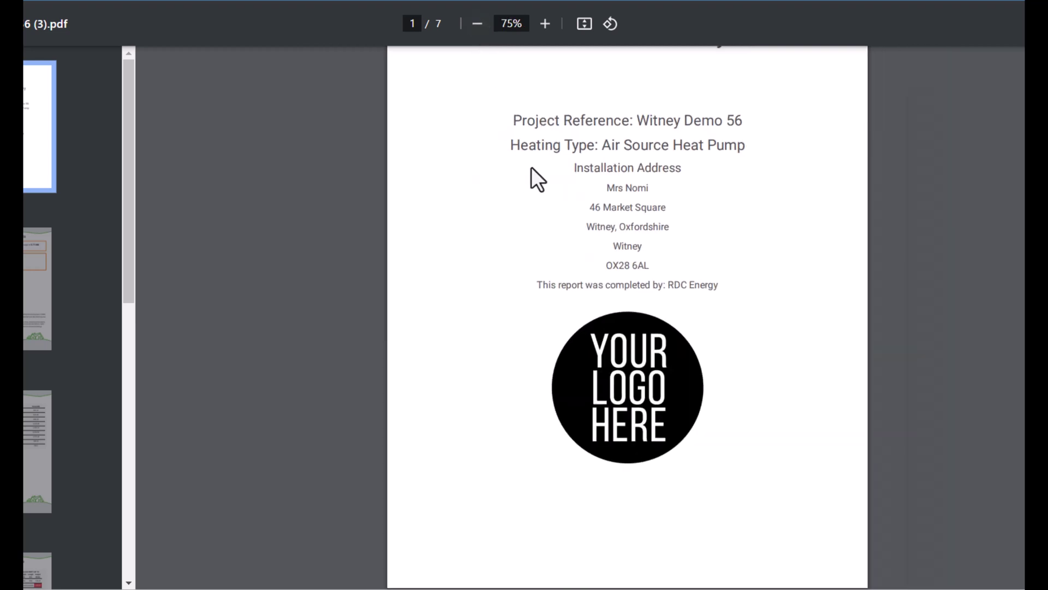
scroll(493, 308, "down", 5)
scroll(493, 312, "down", 5)
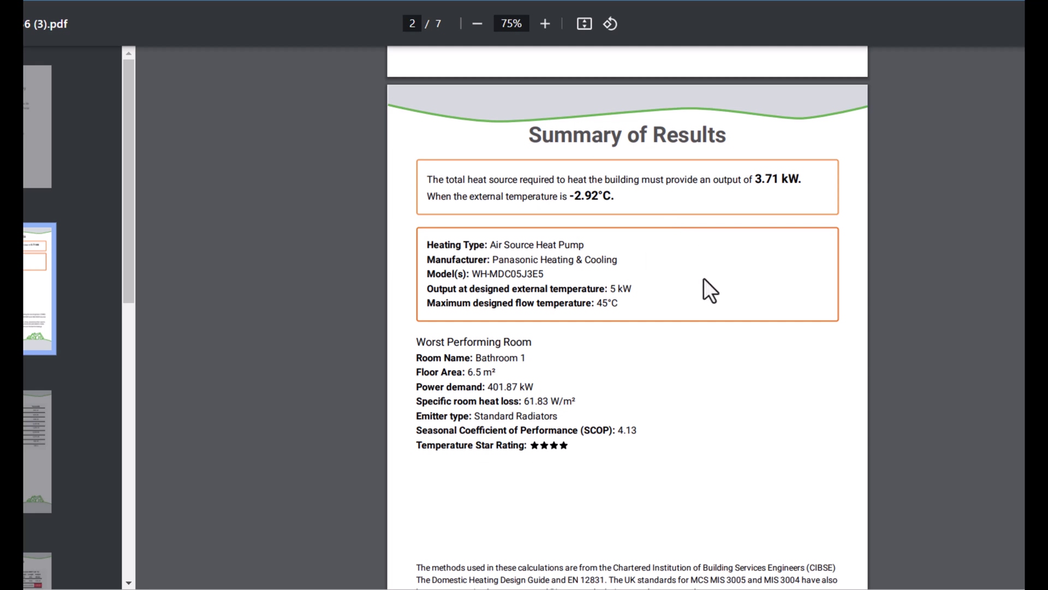
Scroll past the Summary of Results to page 3's nine-room Heat Loss table.
scroll(658, 304, "down", 2)
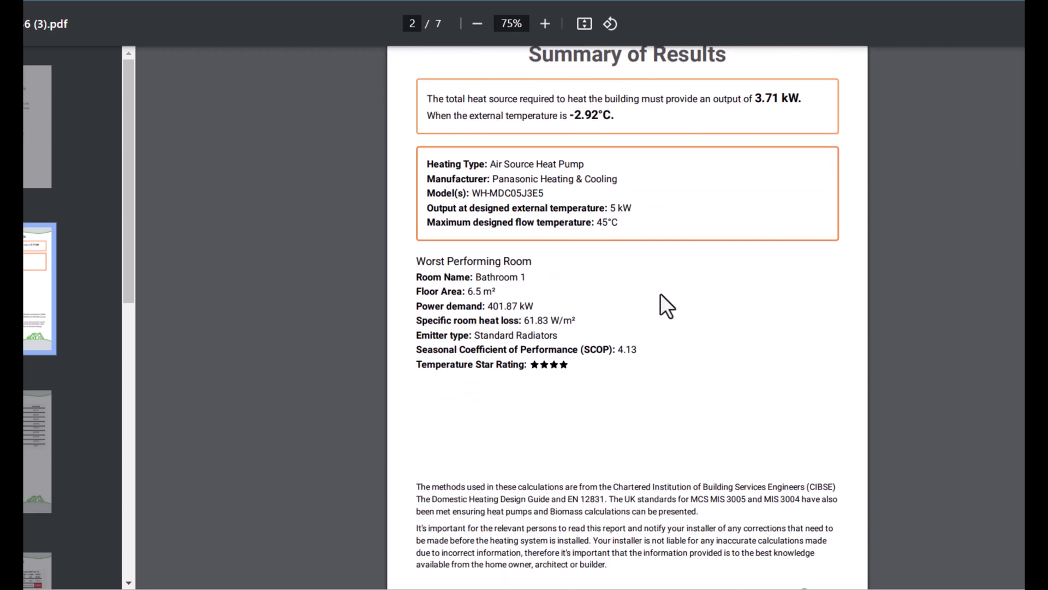
scroll(661, 295, "up", 1)
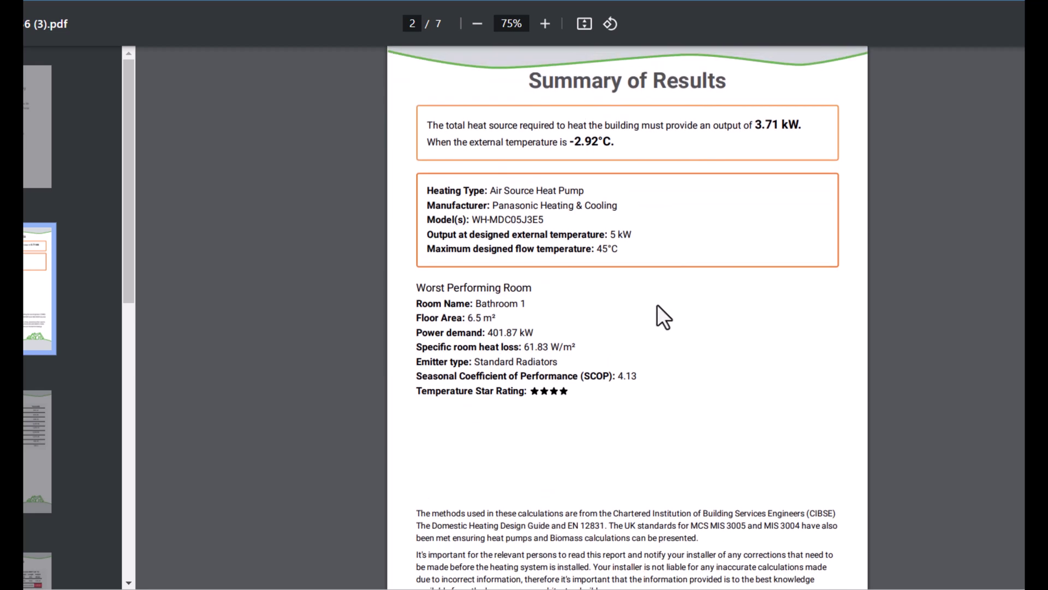
scroll(657, 307, "up", 5)
scroll(626, 330, "down", 5)
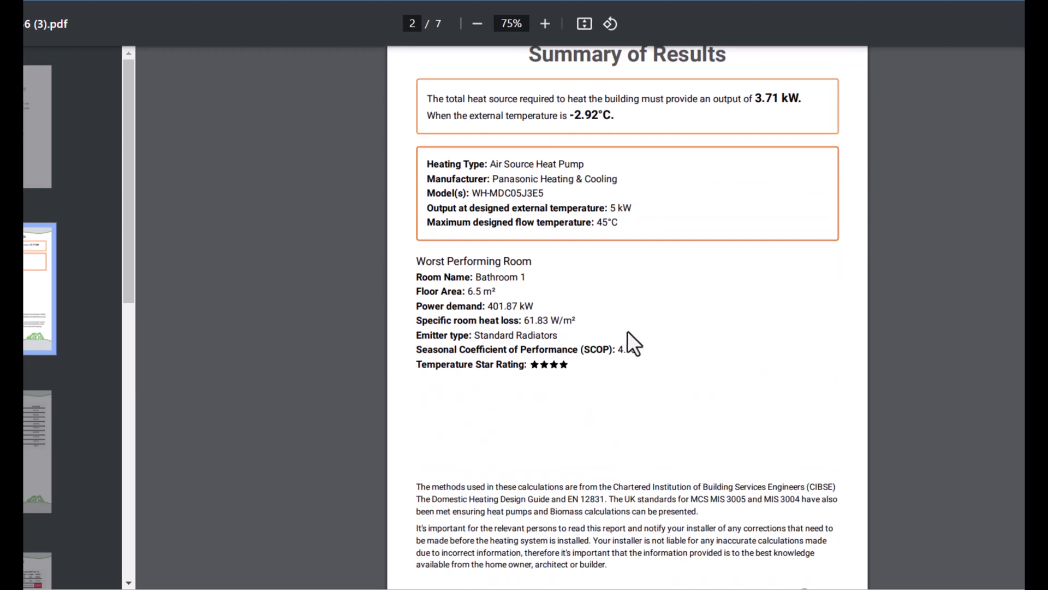
scroll(627, 332, "down", 5)
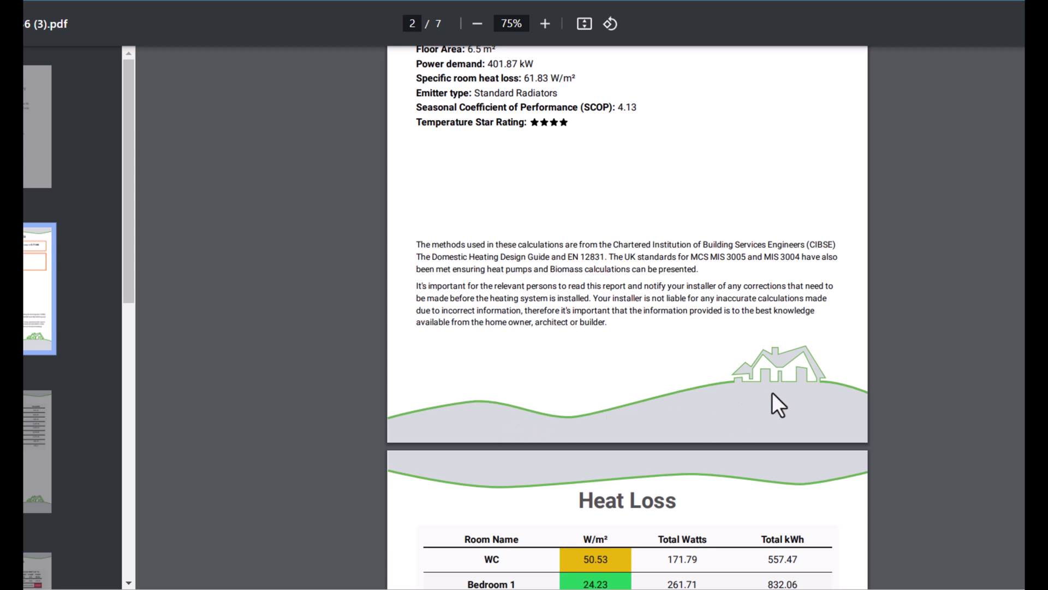
scroll(663, 394, "down", 7)
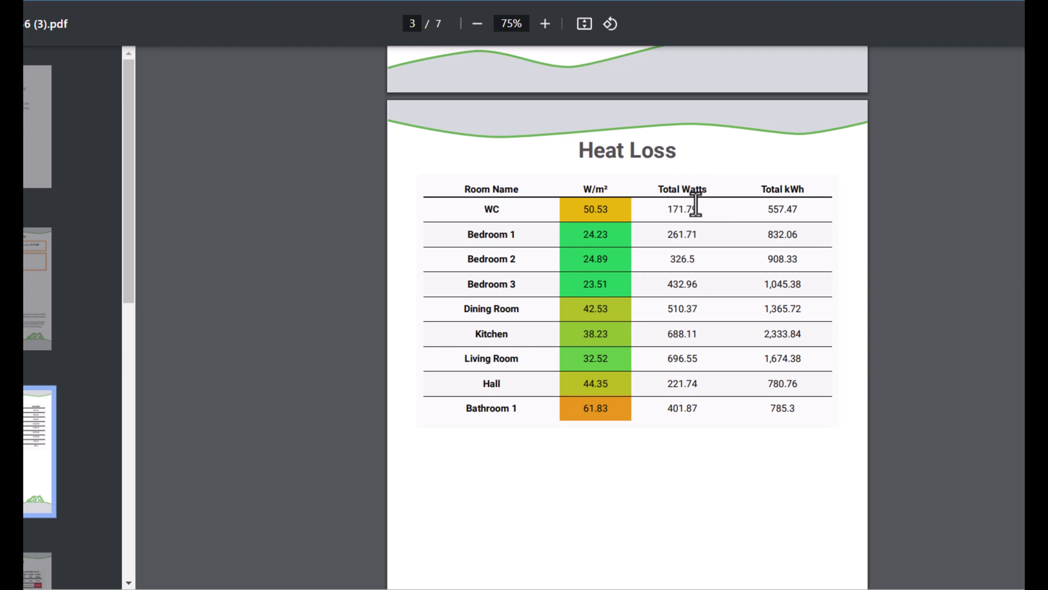
Scroll down to page 4's Current Radiators table, with Dining Room totalling 333.44 W.
scroll(672, 300, "down", 1)
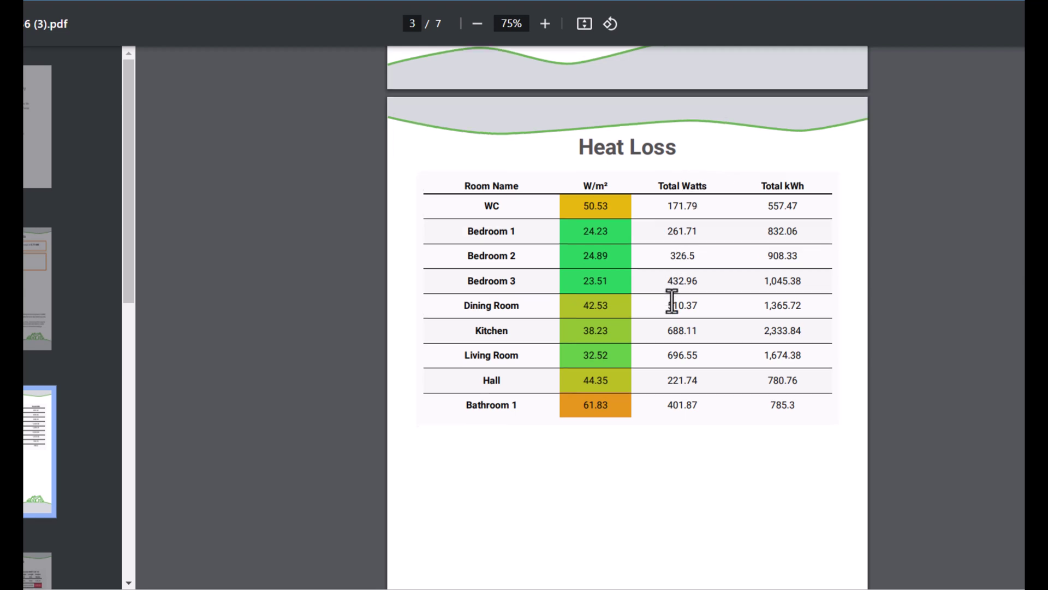
scroll(671, 303, "down", 10)
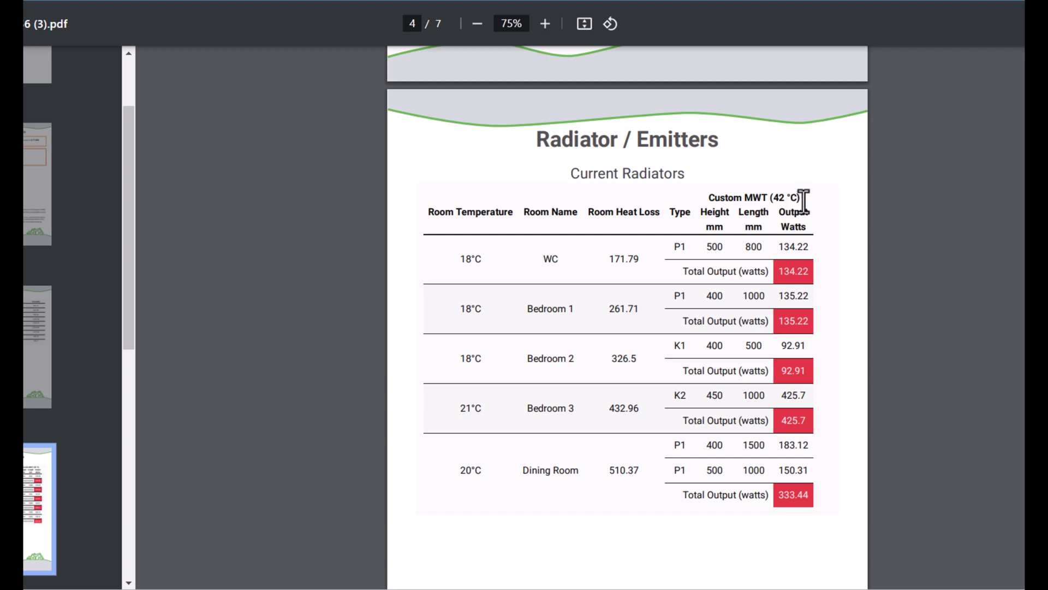
Return to page 2 and highlight the 45°C maximum flow temperature.
scroll(793, 236, "down", 1)
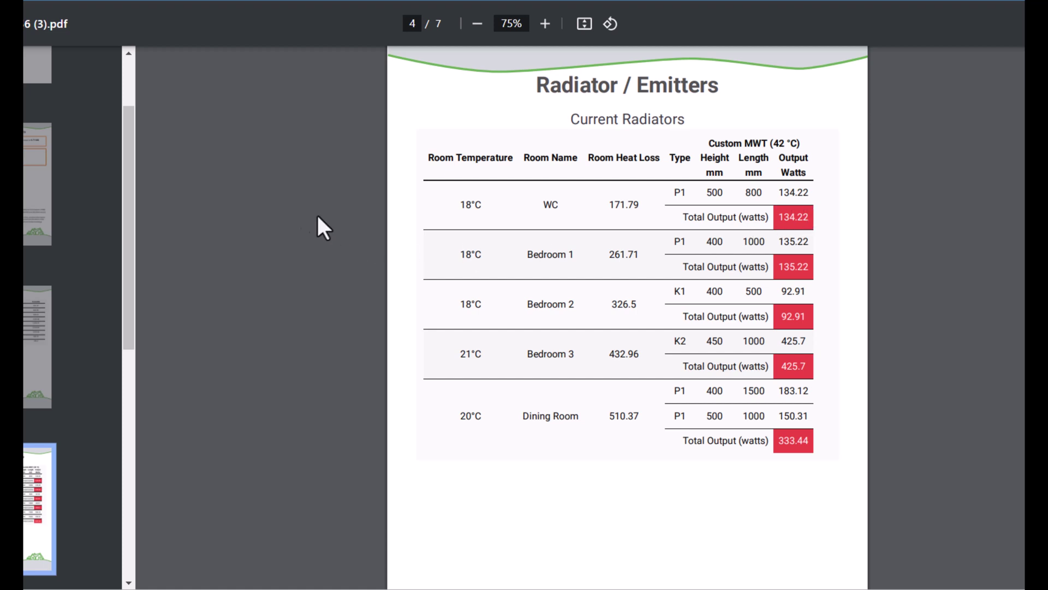
left_click(27, 210)
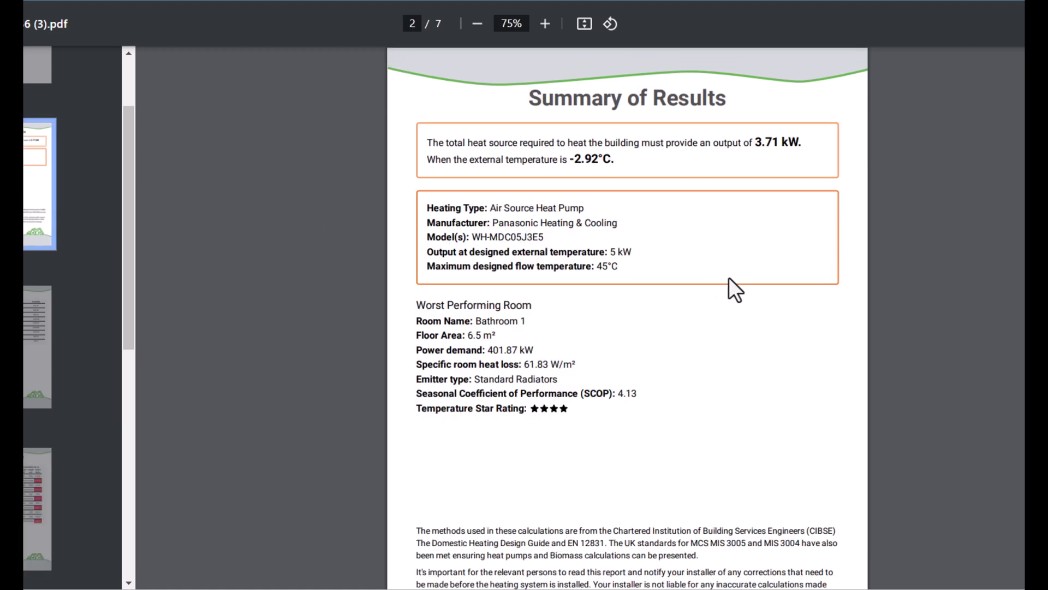
left_click_drag(599, 266, 610, 269)
Jump back to page 4 and scroll on to page 6's Proposed Emitters table.
left_click(30, 376)
left_click(34, 491)
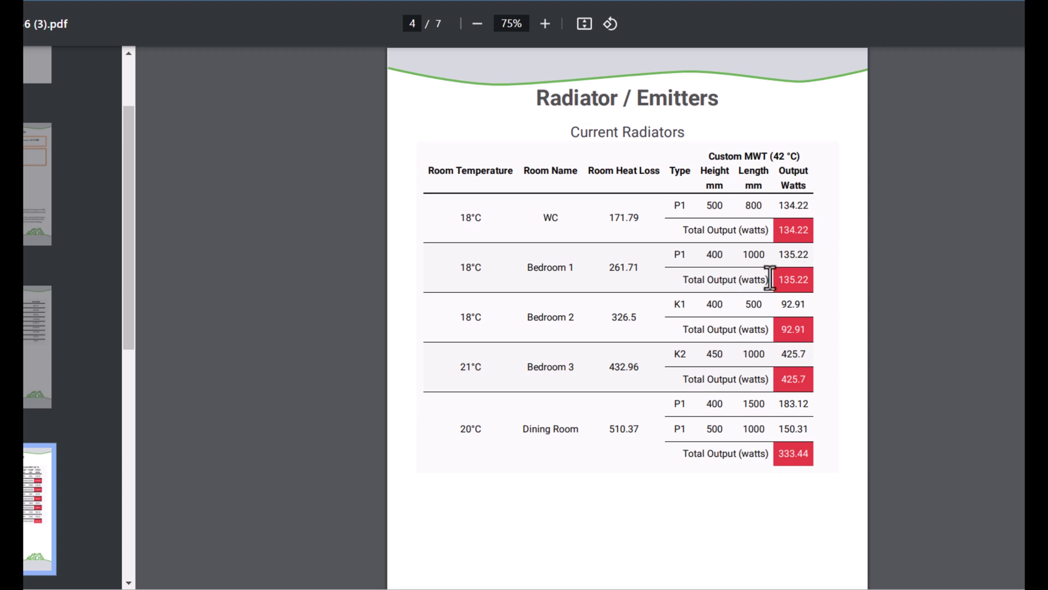
scroll(763, 257, "down", 10)
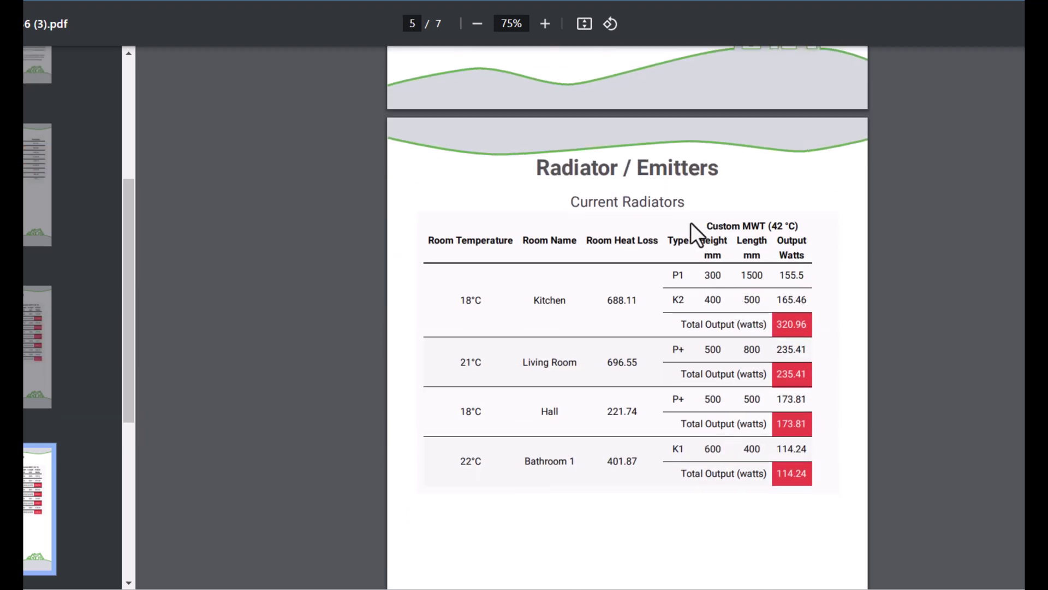
scroll(692, 220, "down", 1)
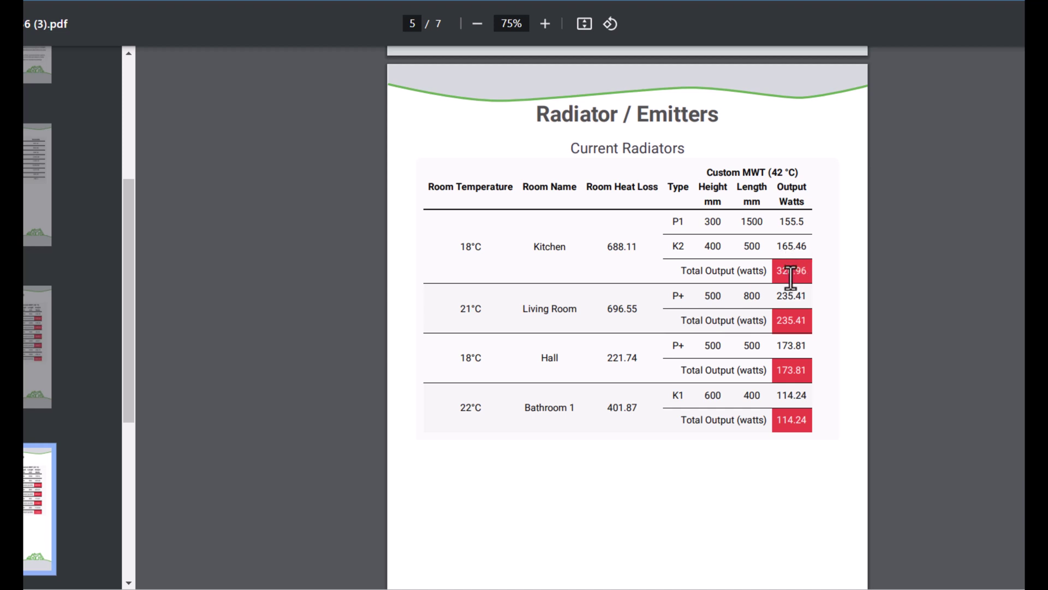
scroll(704, 323, "down", 4)
Highlight and then clear the Proposed Emitters heading, scrolling through its table.
scroll(700, 325, "down", 7)
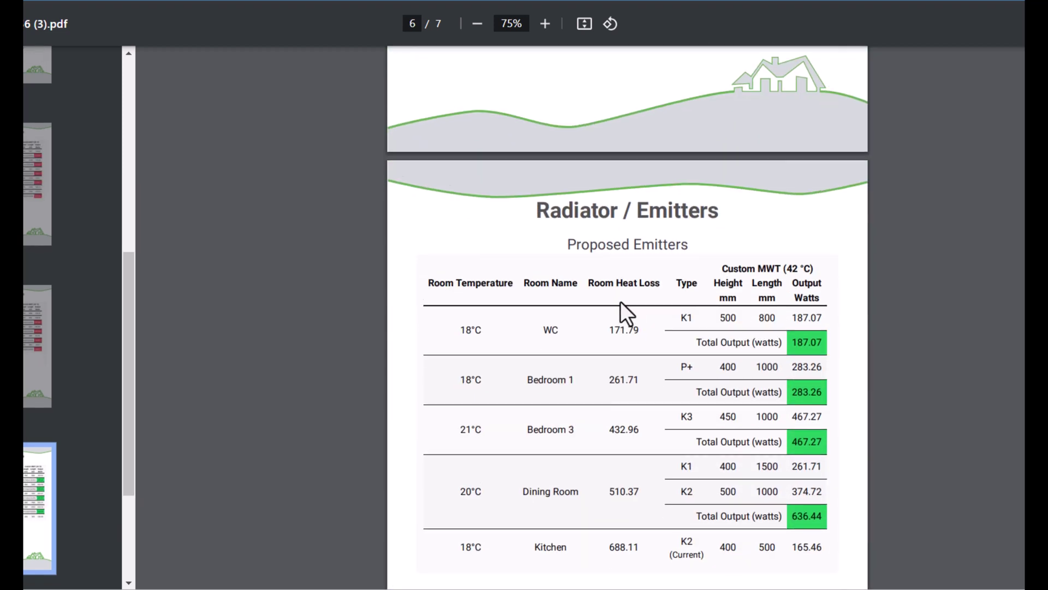
left_click_drag(573, 252, 699, 246)
left_click(699, 247)
scroll(682, 257, "down", 2)
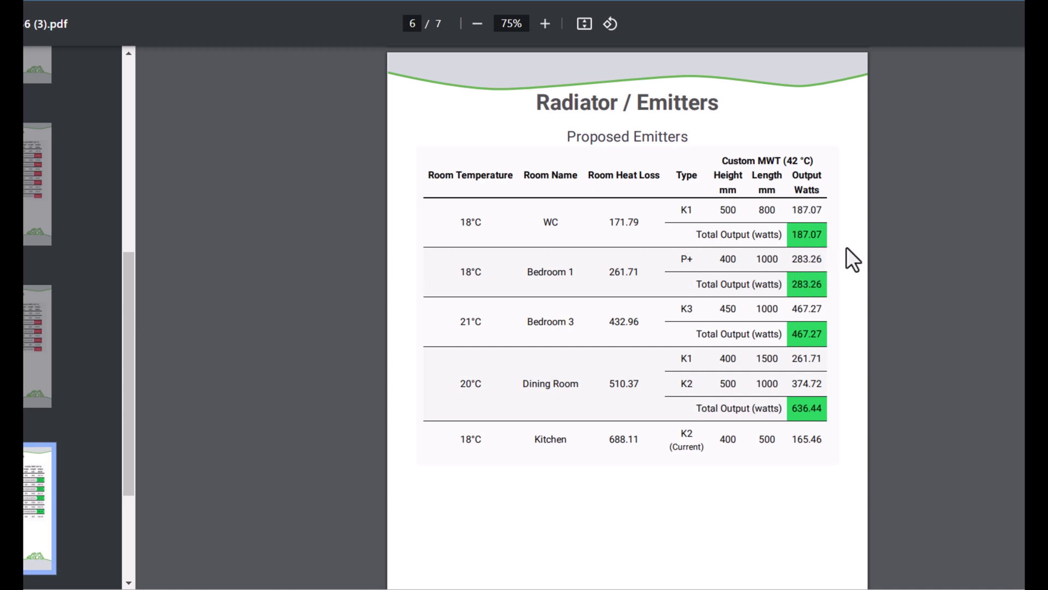
scroll(841, 289, "down", 3)
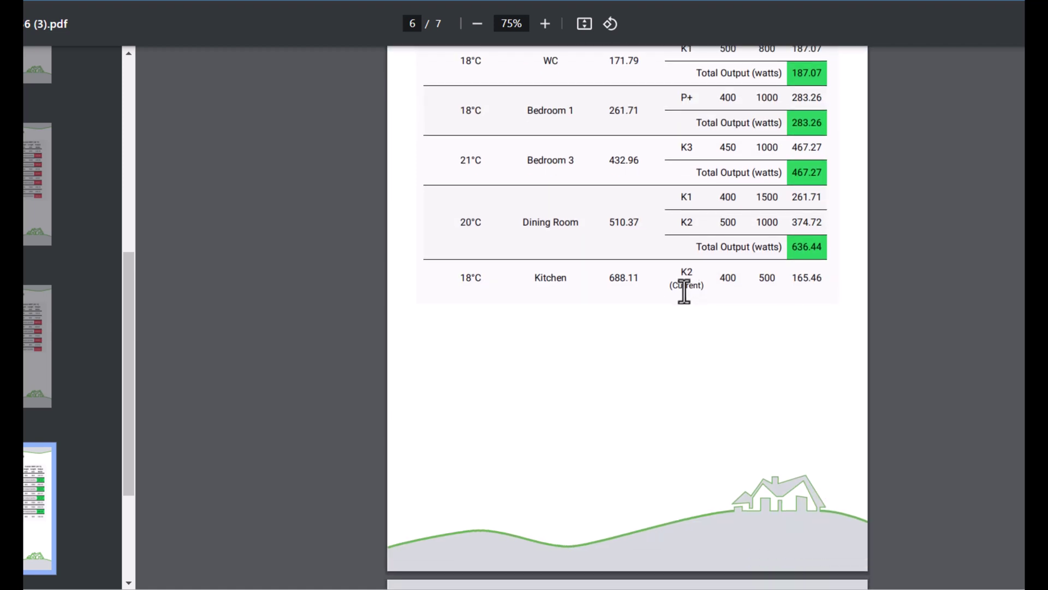
scroll(666, 300, "down", 1)
scroll(650, 313, "up", 1)
Zoom the report in to 110% and scroll toward page 7.
left_click(552, 36)
left_click(553, 36)
left_click(552, 36)
left_click(552, 36)
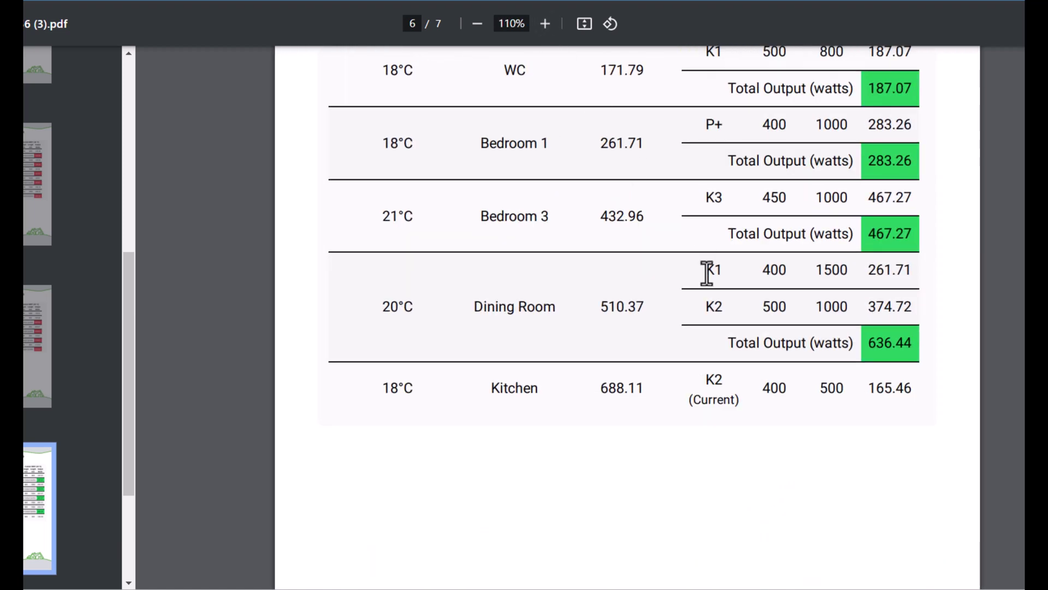
scroll(705, 396, "down", 10)
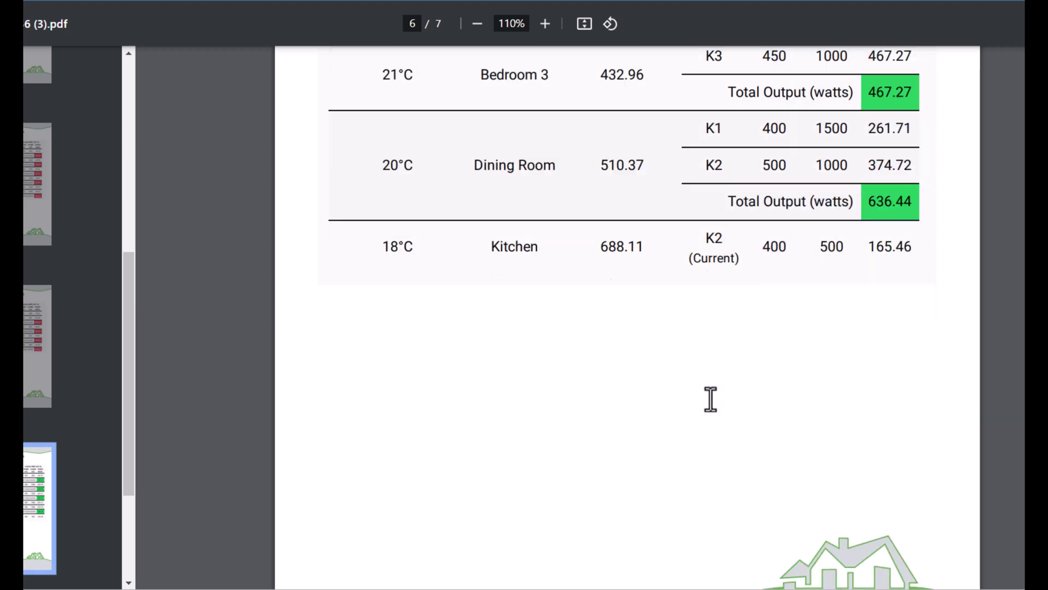
Review each room's proposed emitter, e.g. Bedroom 1's P+ radiator at 283.26 W, then zoom out.
scroll(706, 401, "down", 5)
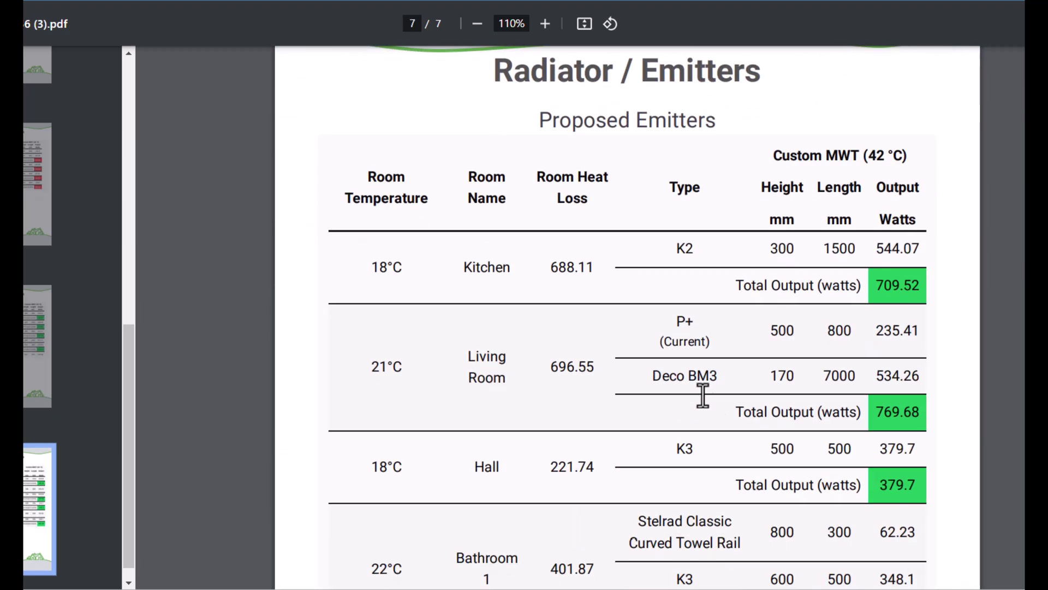
scroll(786, 351, "up", 1)
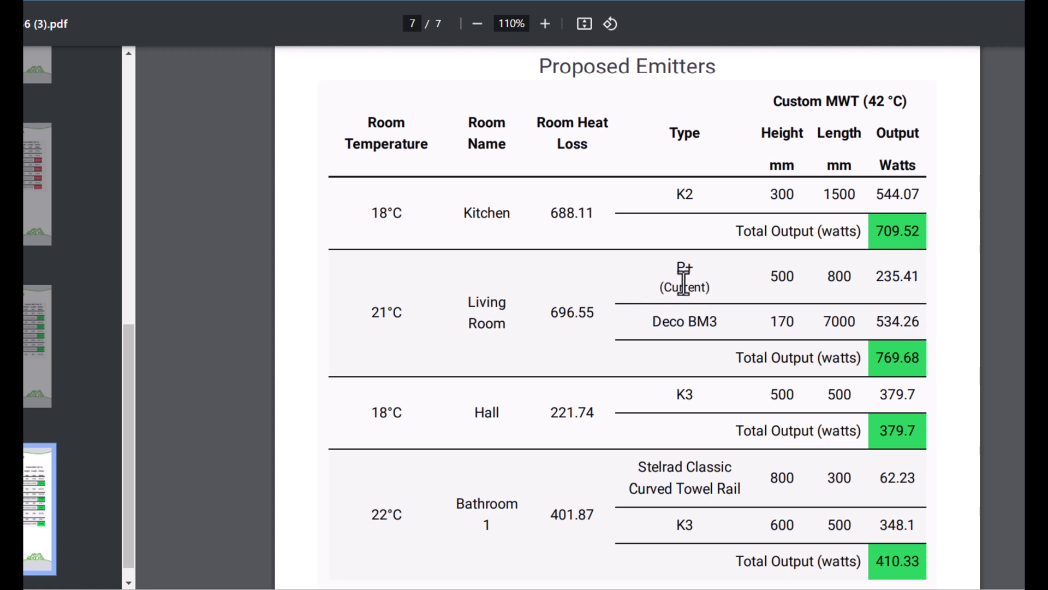
scroll(759, 278, "down", 1)
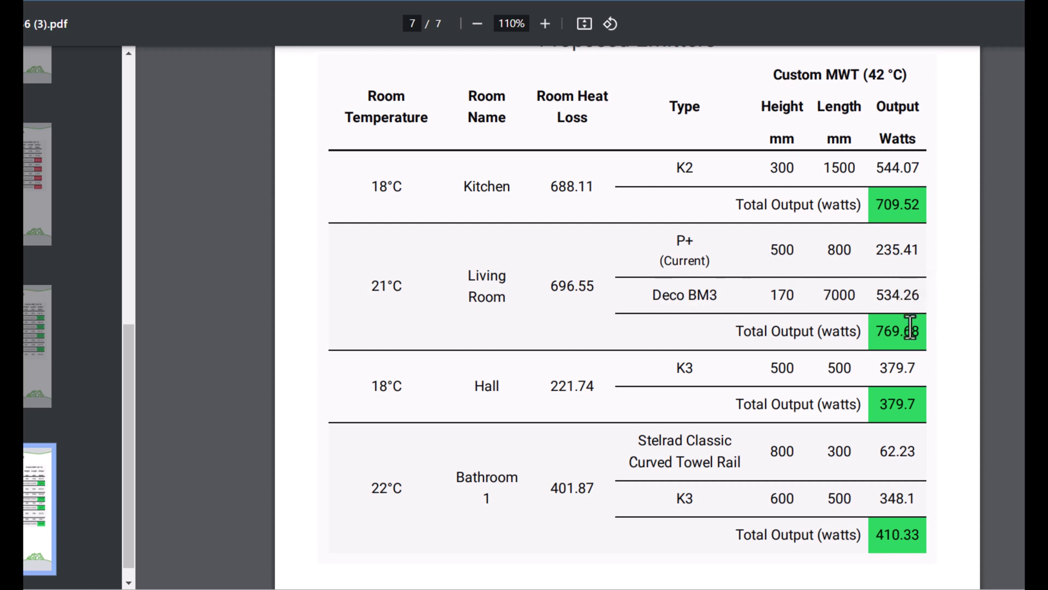
scroll(910, 327, "down", 5)
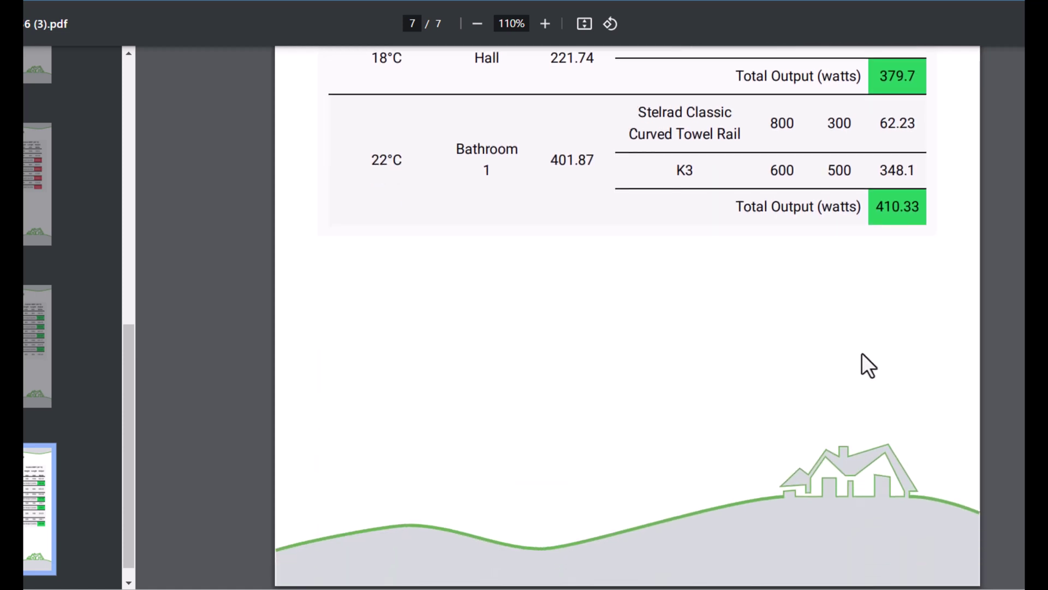
scroll(807, 369, "up", 5)
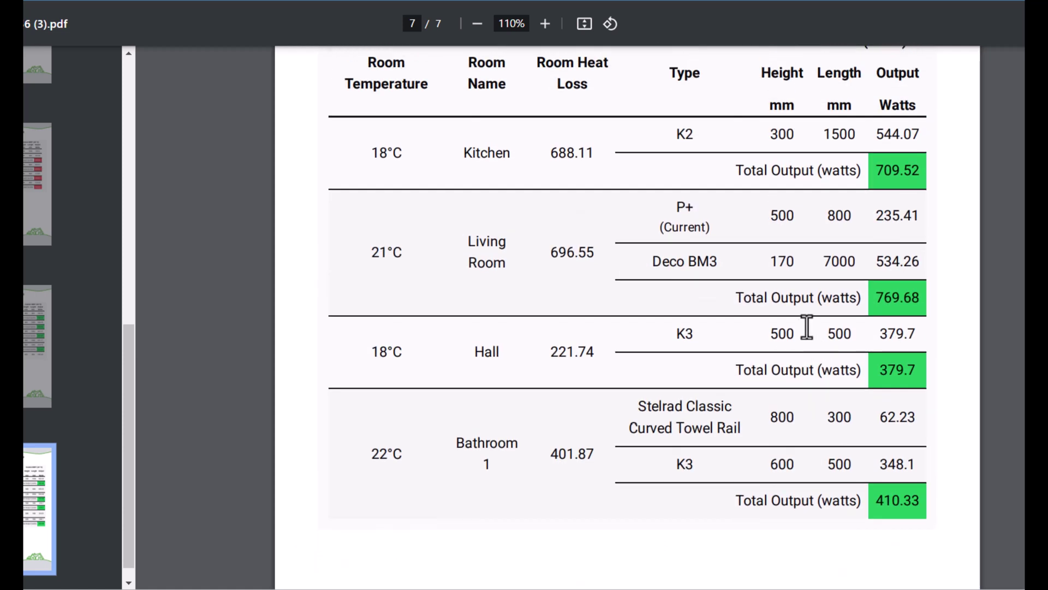
scroll(825, 310, "up", 2)
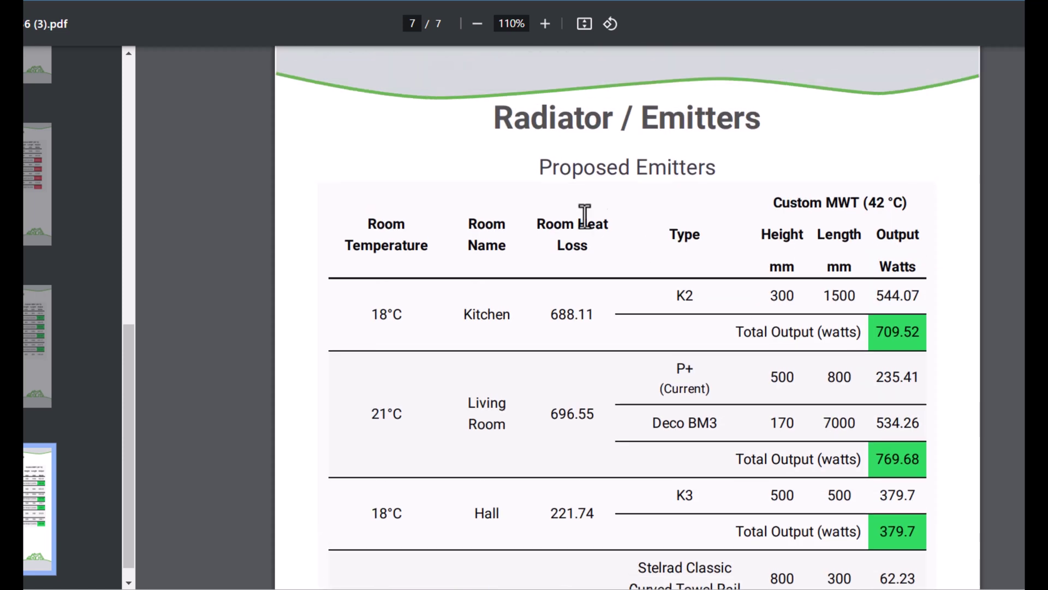
scroll(737, 289, "down", 2)
scroll(736, 273, "down", 1)
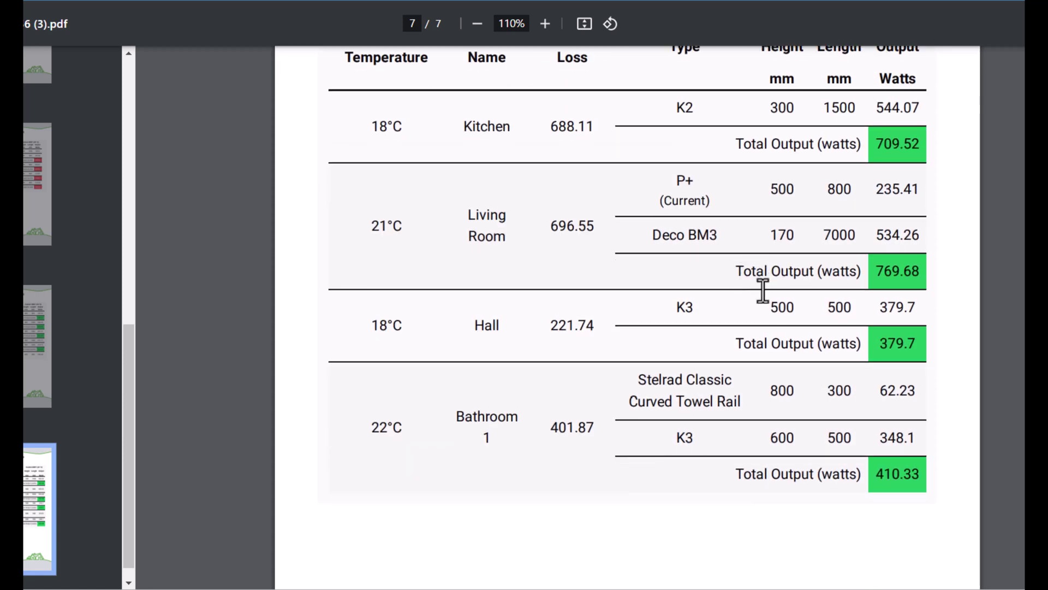
scroll(742, 312, "up", 1)
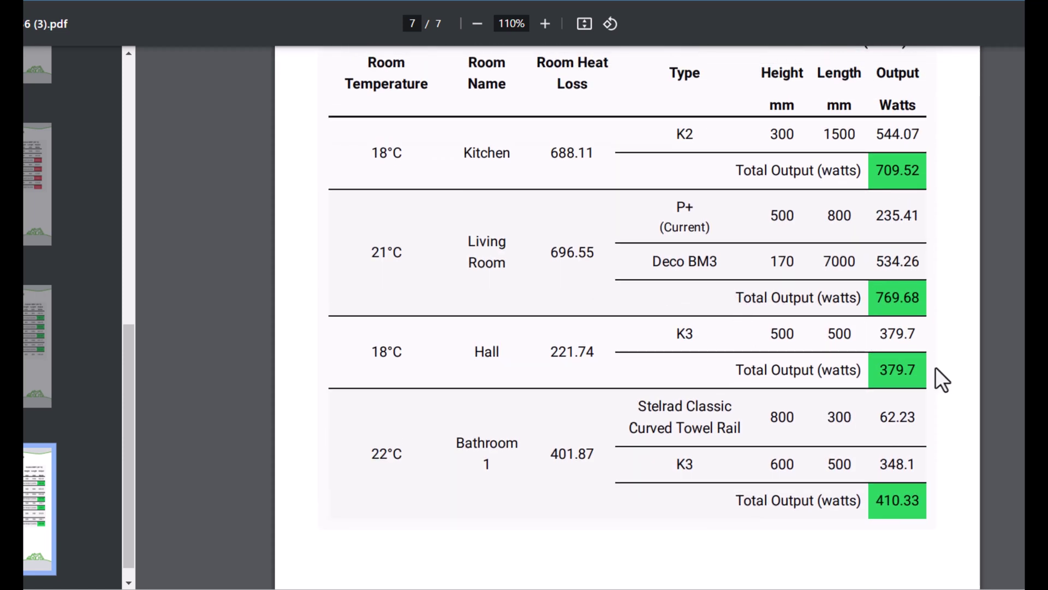
scroll(683, 348, "up", 4)
scroll(682, 349, "up", 4)
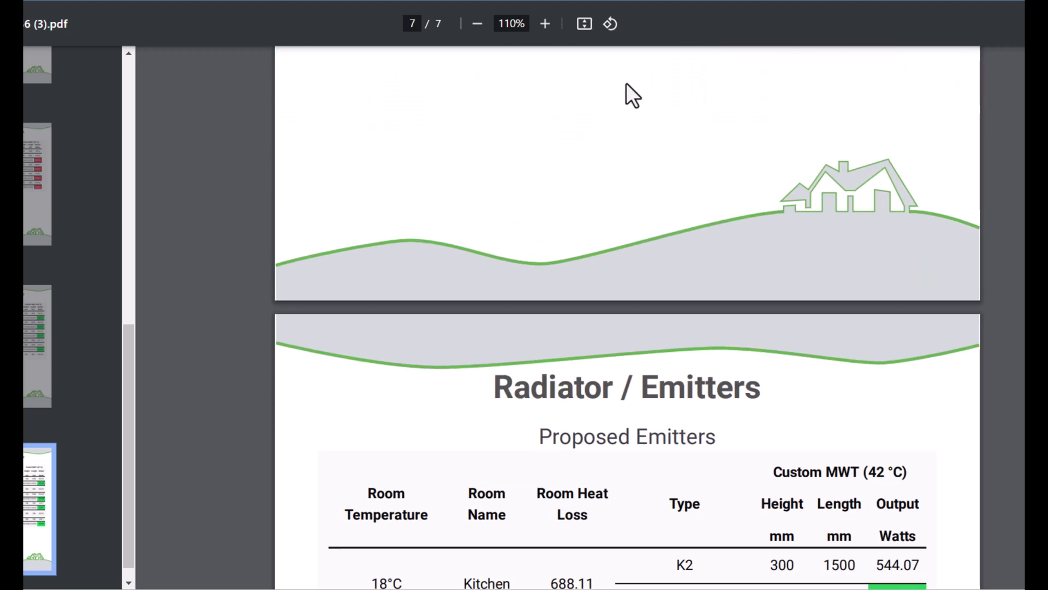
left_click(477, 24)
Zoom out to 75%, scroll back to the cover page, and return to Completed Reports.
left_click(477, 23)
left_click(477, 24)
left_click(477, 23)
scroll(531, 268, "up", 7)
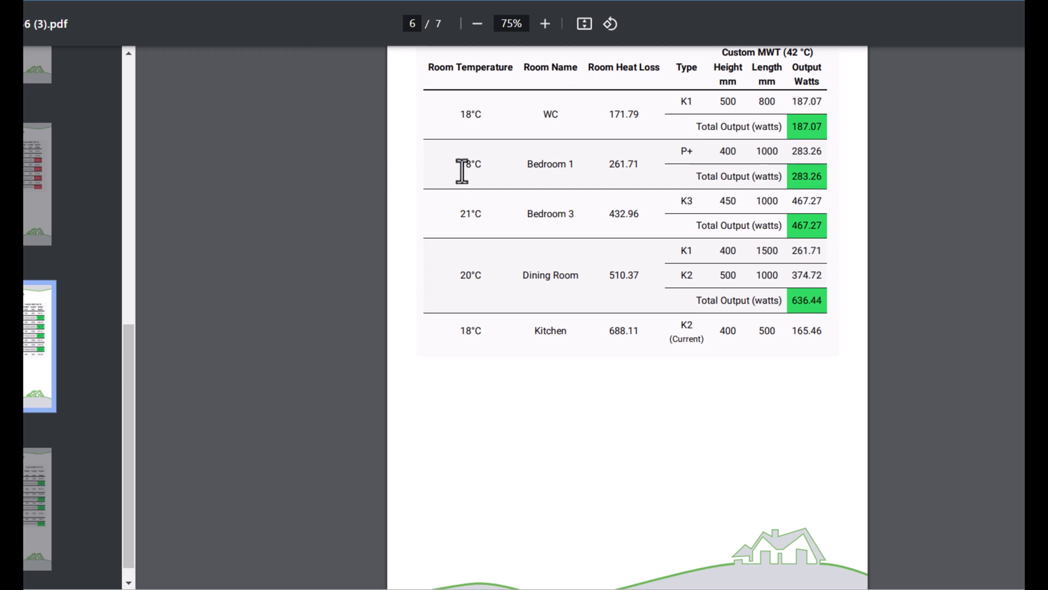
scroll(529, 277, "up", 8)
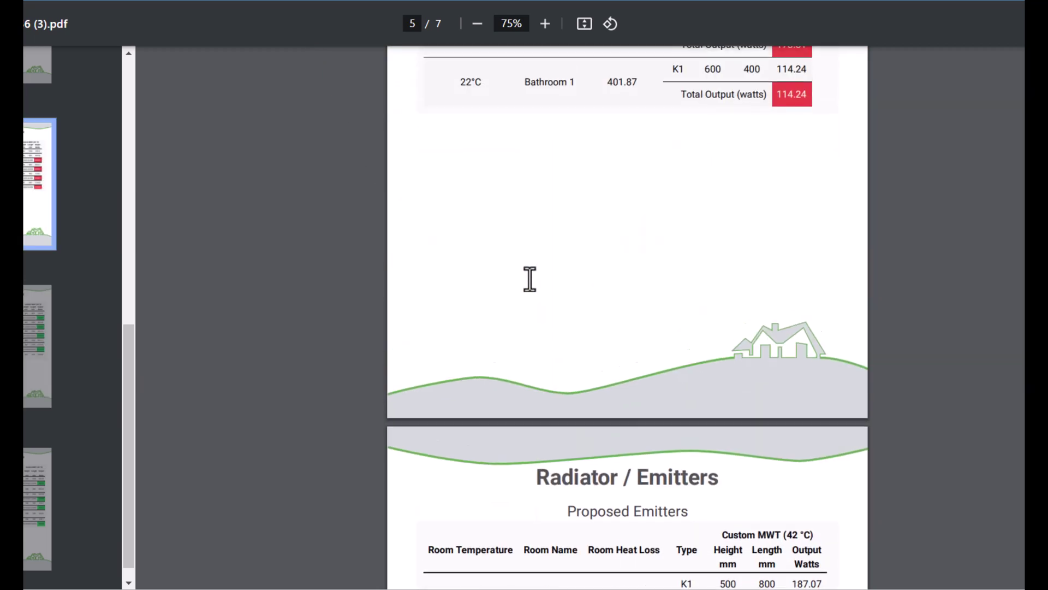
scroll(529, 278, "up", 20)
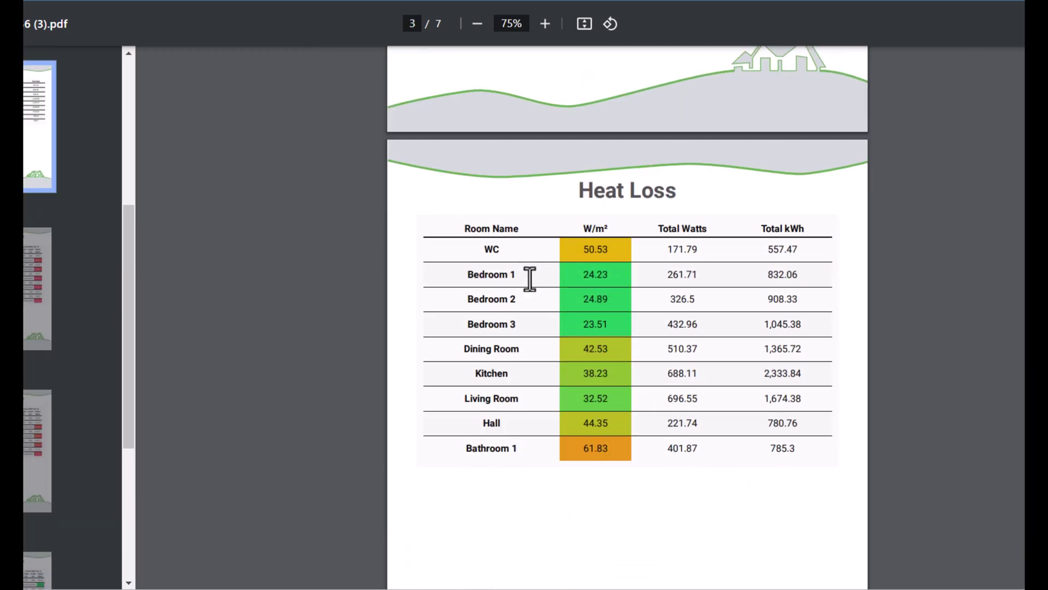
scroll(530, 278, "up", 20)
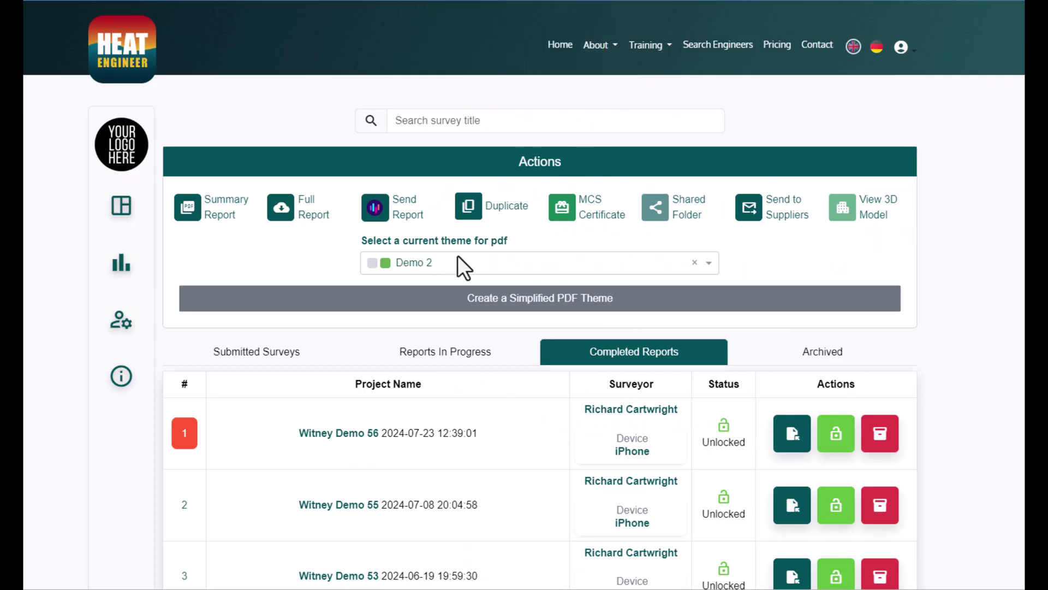
scroll(464, 267, "down", 1)
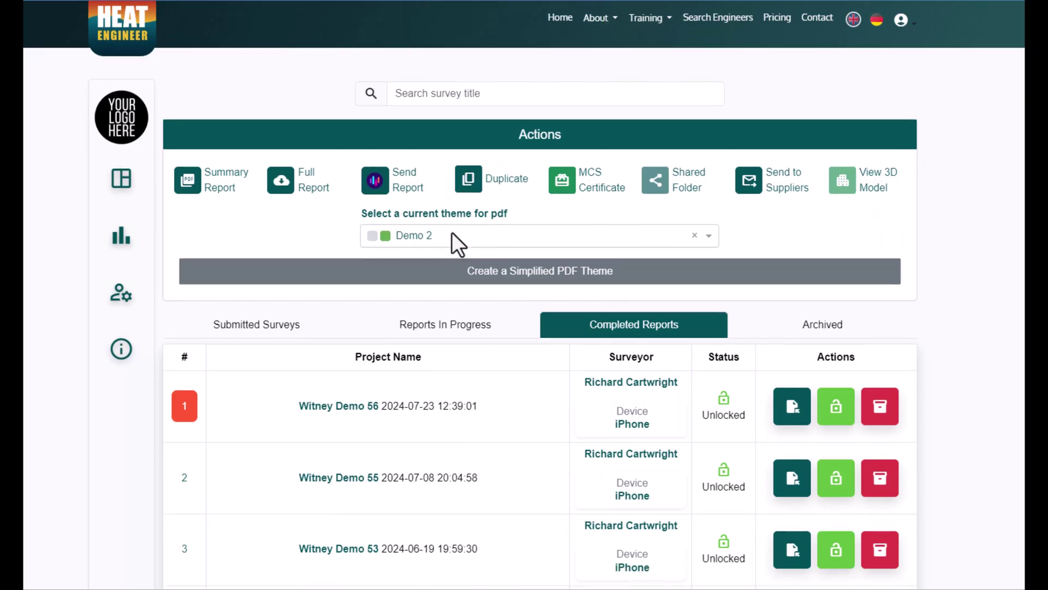
Make Blue the current PDF theme and generate the Witney Demo 56 summary report.
left_click(447, 262)
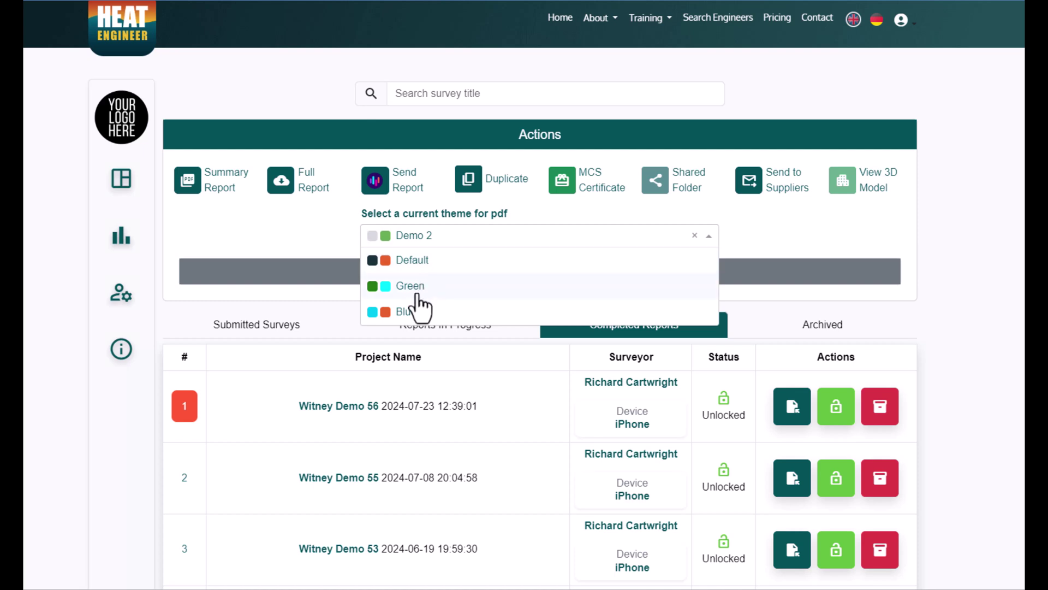
left_click(407, 312)
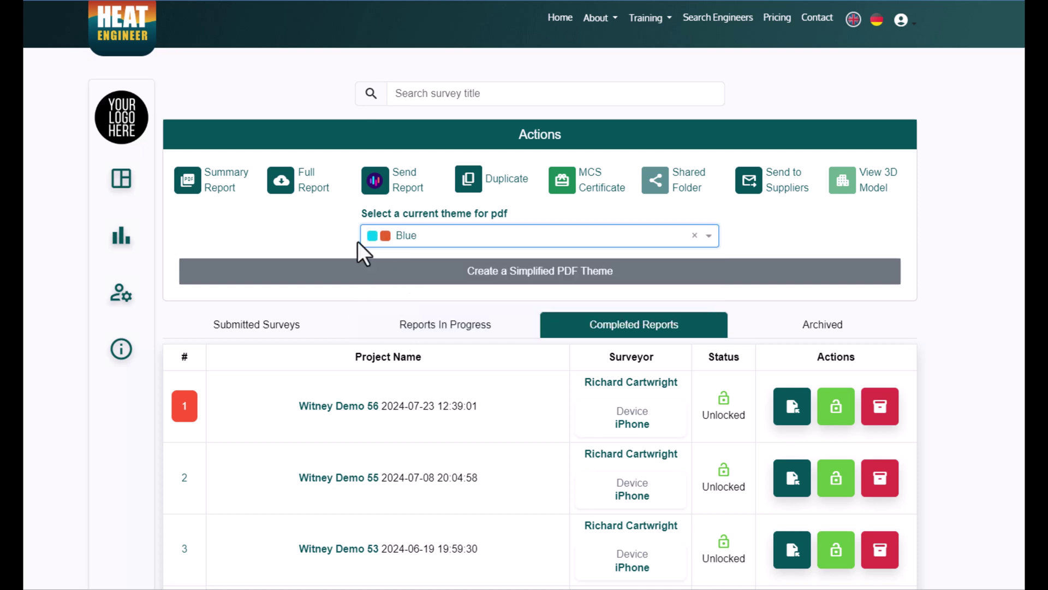
left_click(191, 184)
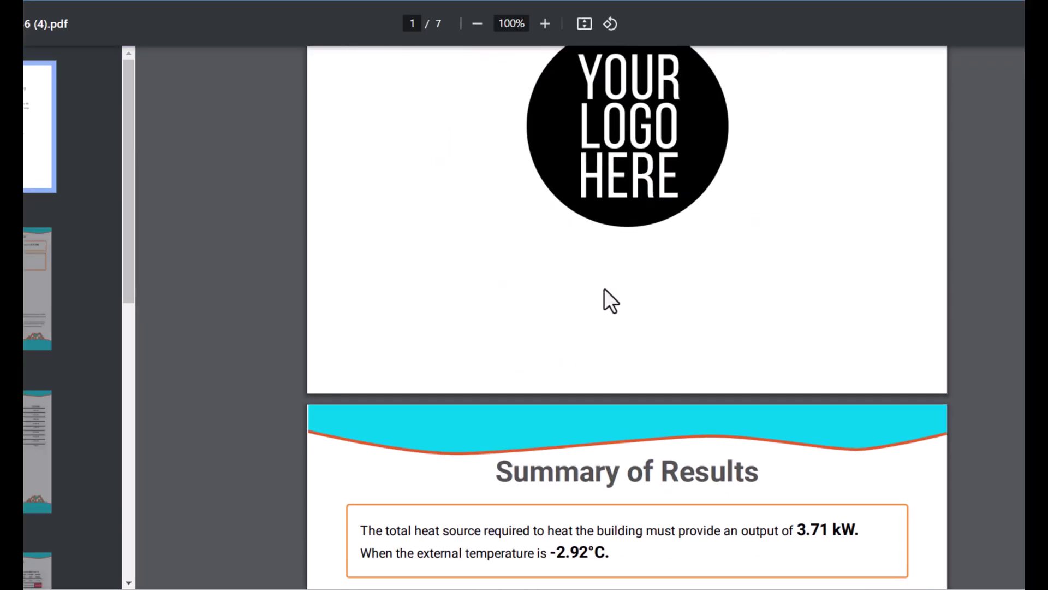
scroll(604, 295, "down", 17)
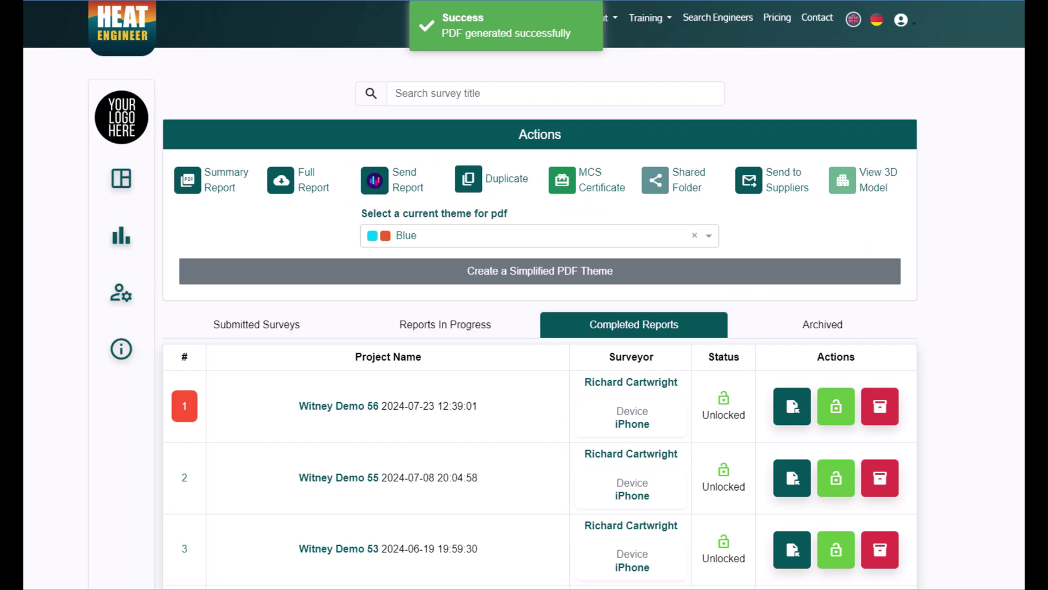
Scroll through the Blue-themed 6 (4).pdf, then confirm Blue stays the selected PDF theme.
left_click(483, 236)
left_click(439, 243)
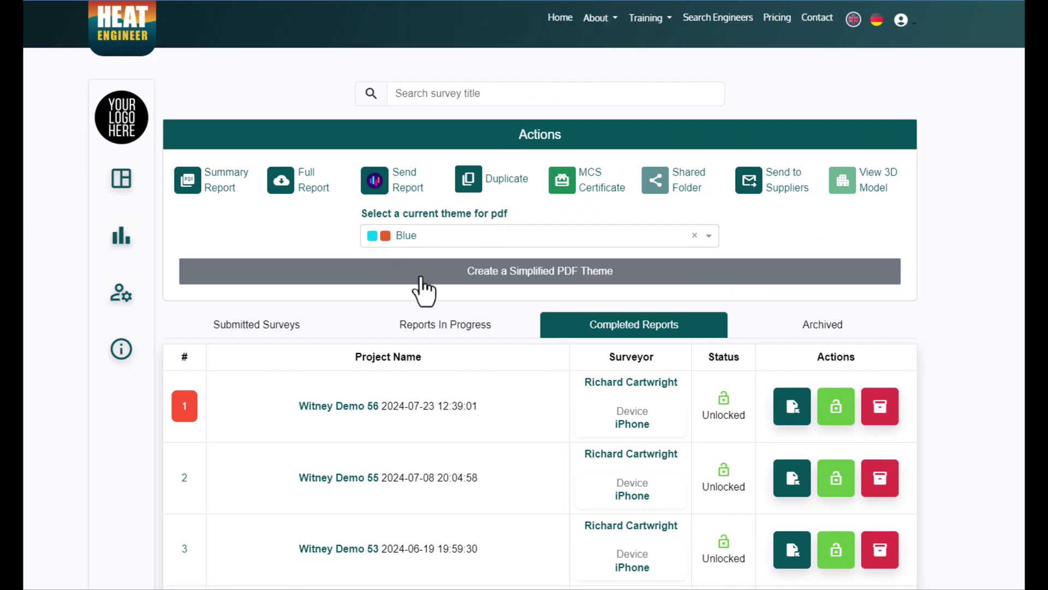
Look over the Create a Simplified PDF Theme form and close it without creating a theme.
left_click(529, 279)
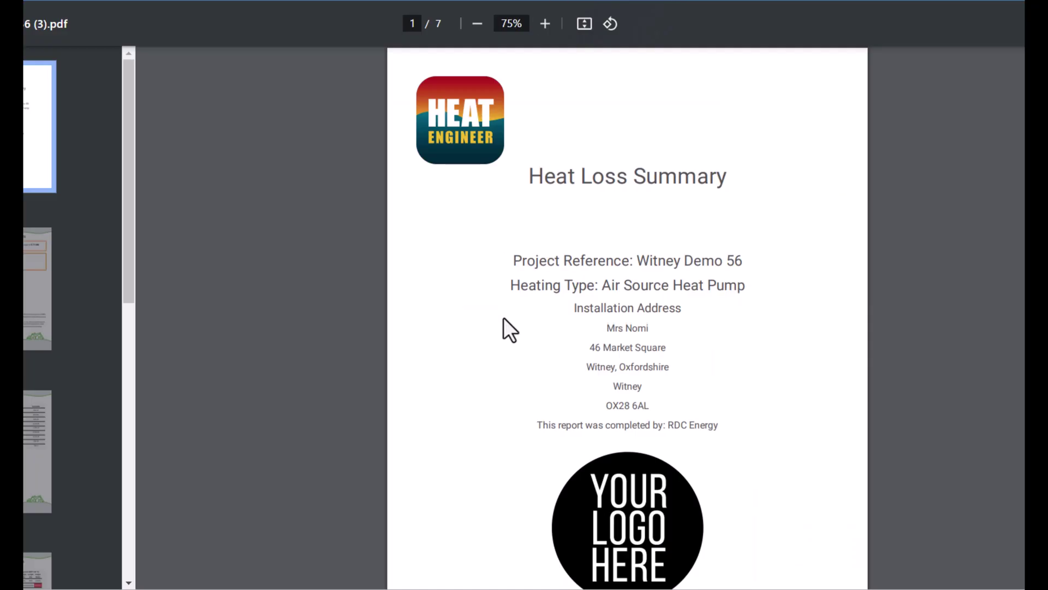
scroll(504, 318, "down", 9)
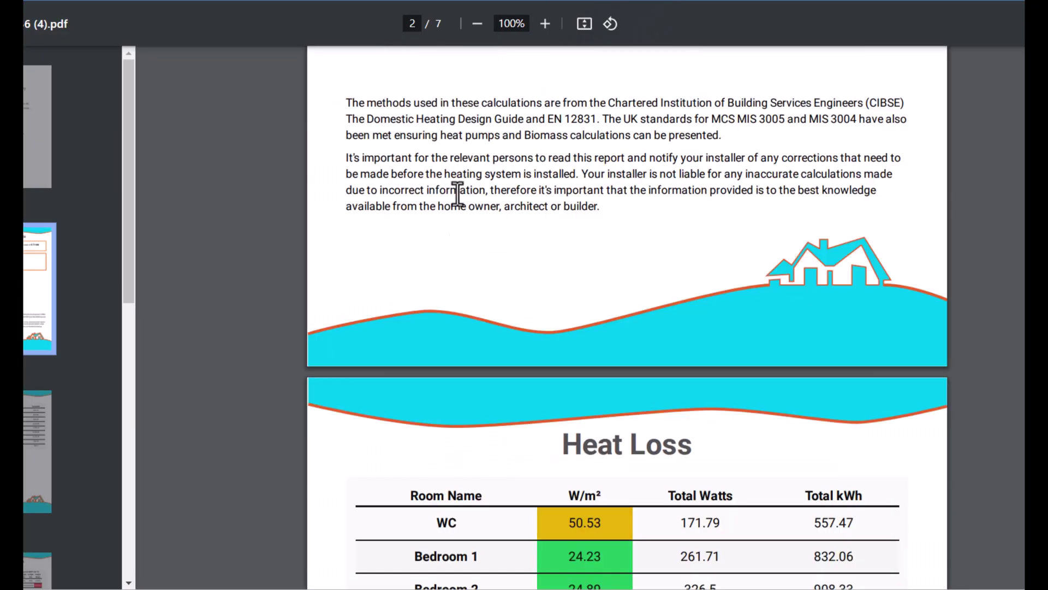
scroll(470, 309, "down", 3)
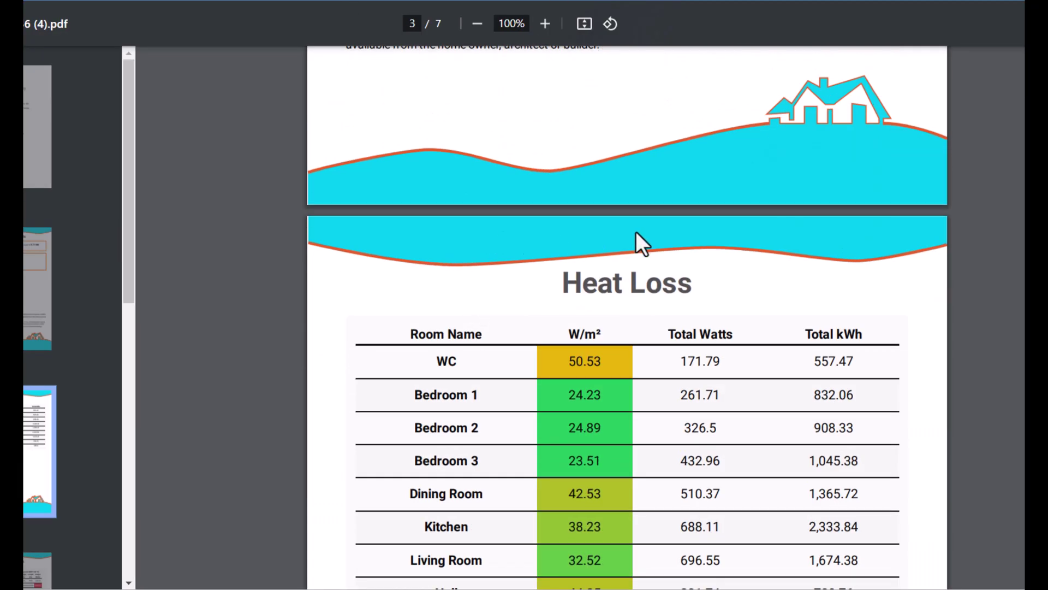
scroll(654, 360, "up", 6)
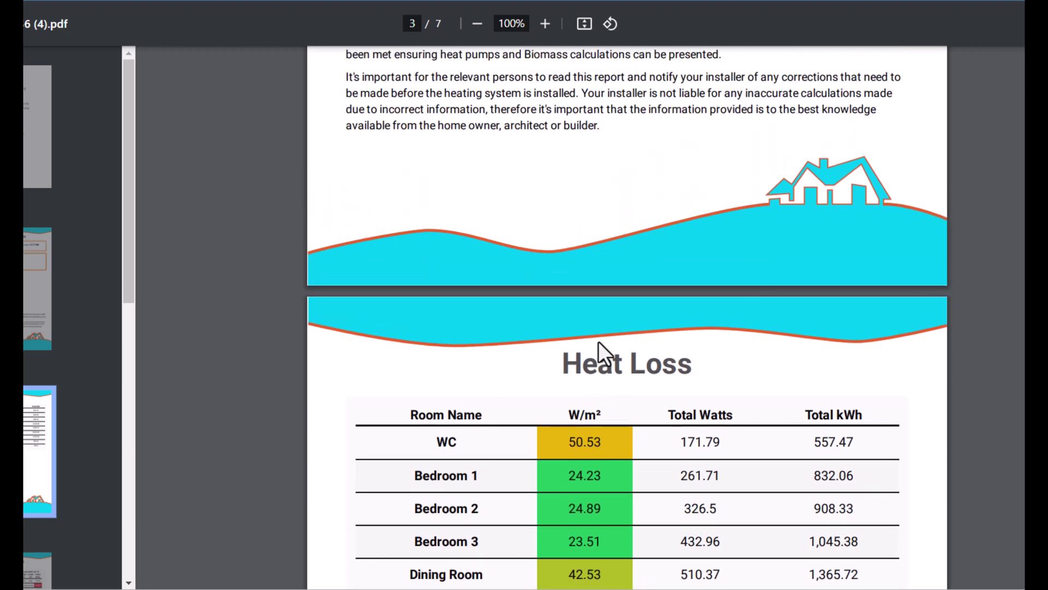
scroll(585, 341, "up", 20)
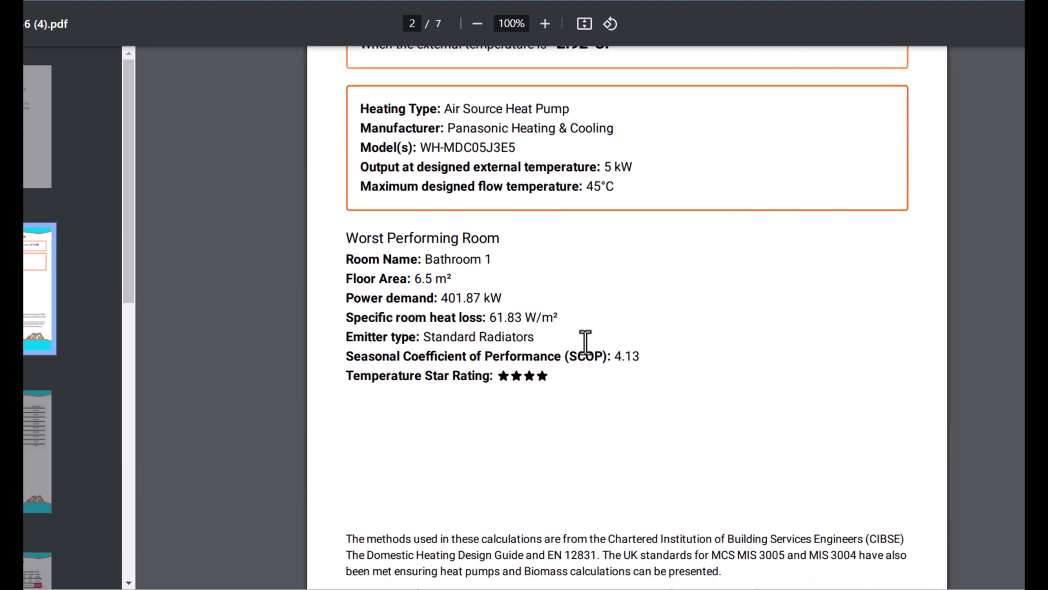
scroll(654, 359, "down", 3)
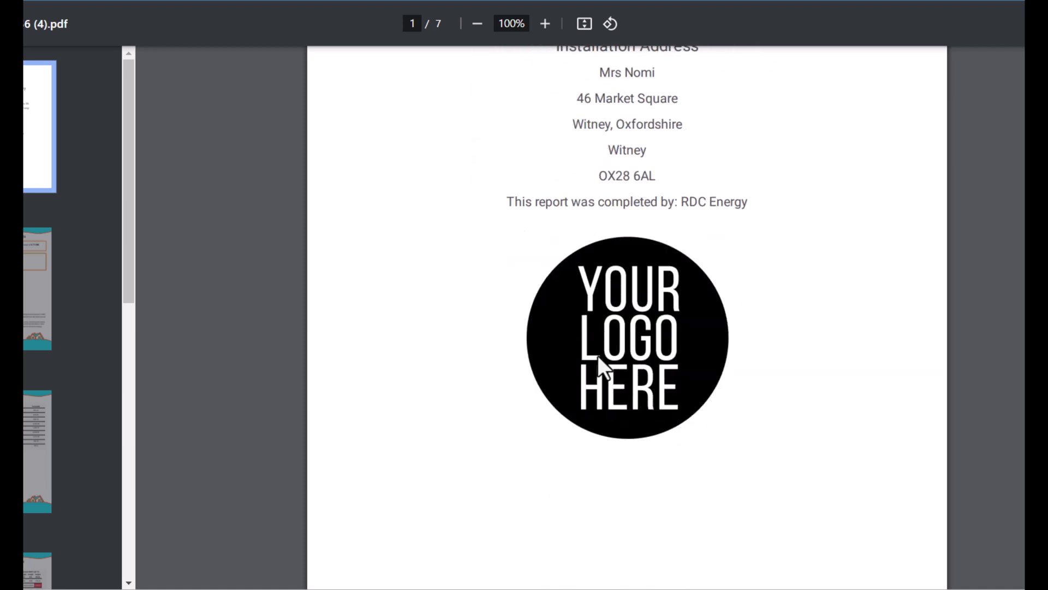
scroll(601, 367, "up", 6)
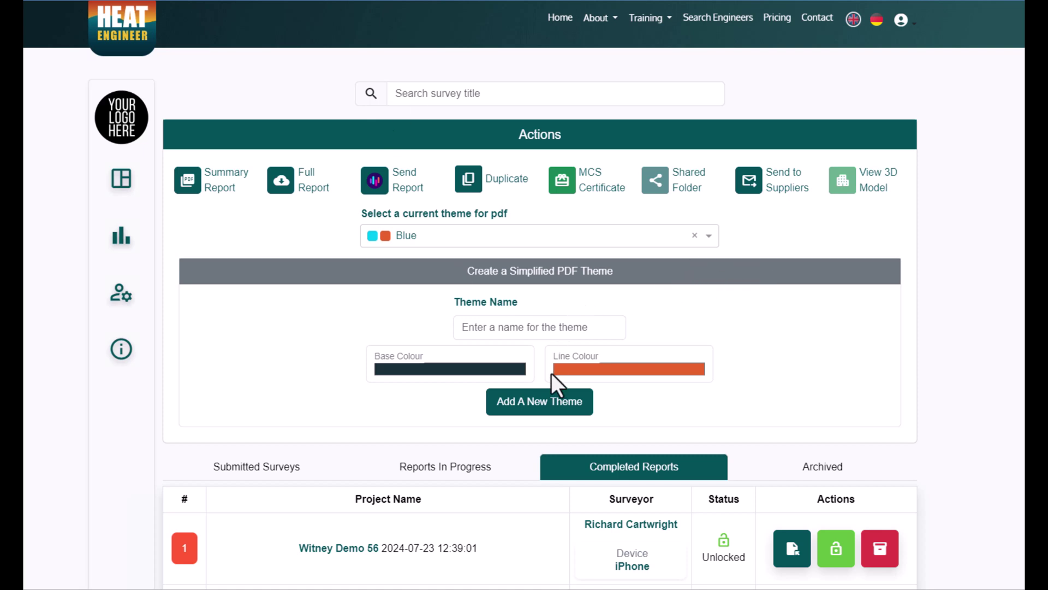
left_click(569, 281)
Scroll up and down the Completed Reports list.
scroll(974, 284, "down", 4)
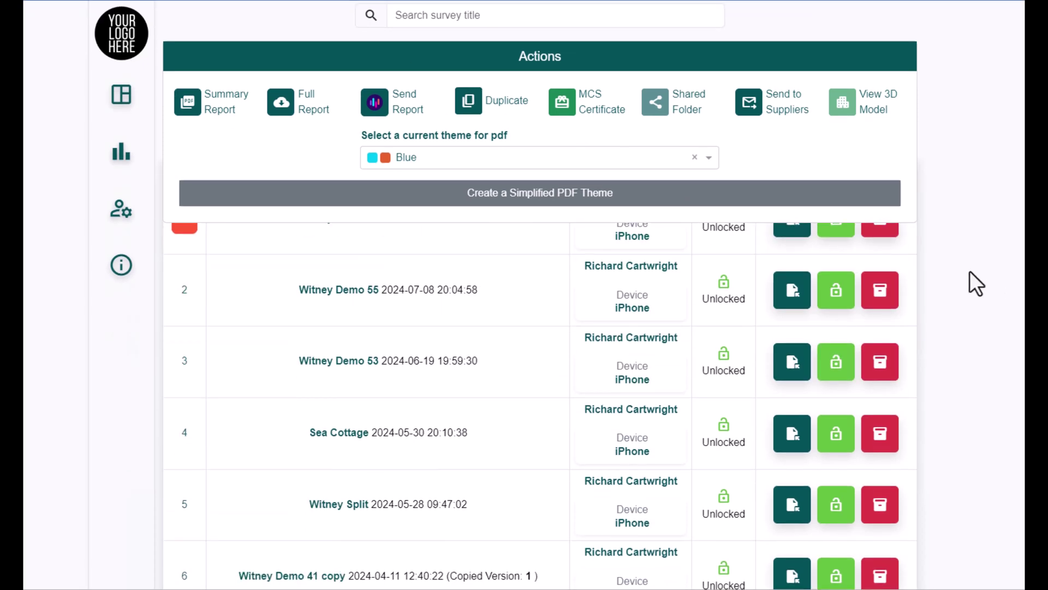
scroll(969, 271, "up", 1)
scroll(969, 286, "up", 3)
scroll(970, 309, "down", 3)
scroll(970, 312, "up", 1)
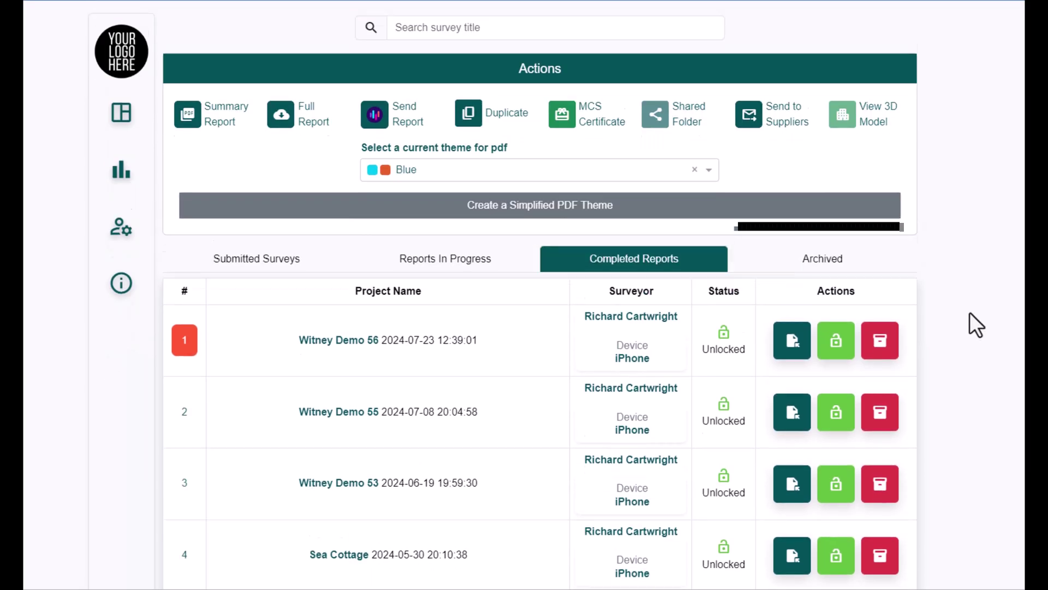